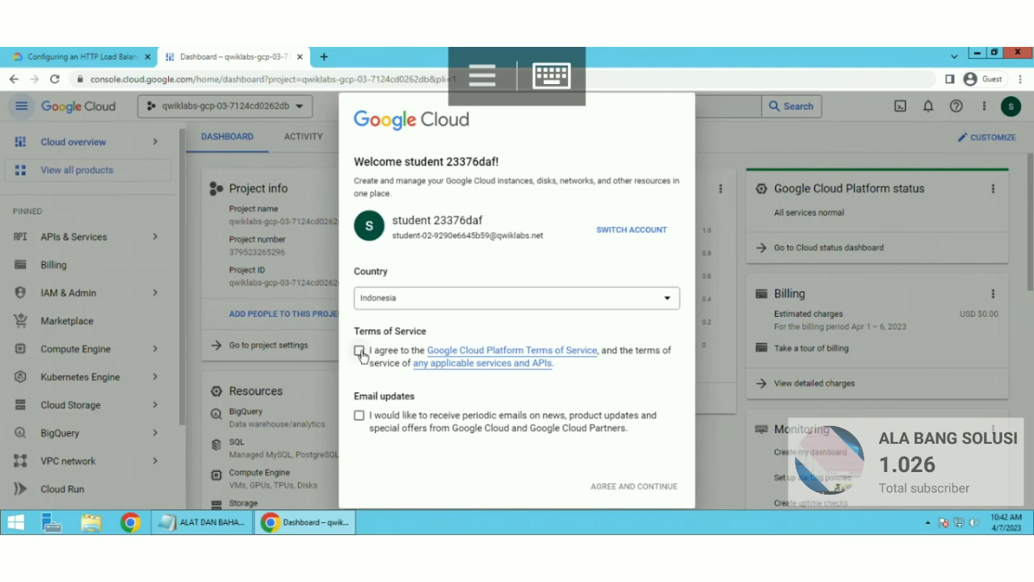
# Step: Accept the Terms of Service and go to Compute Engine's empty VM instances list
pyautogui.click(630, 488)
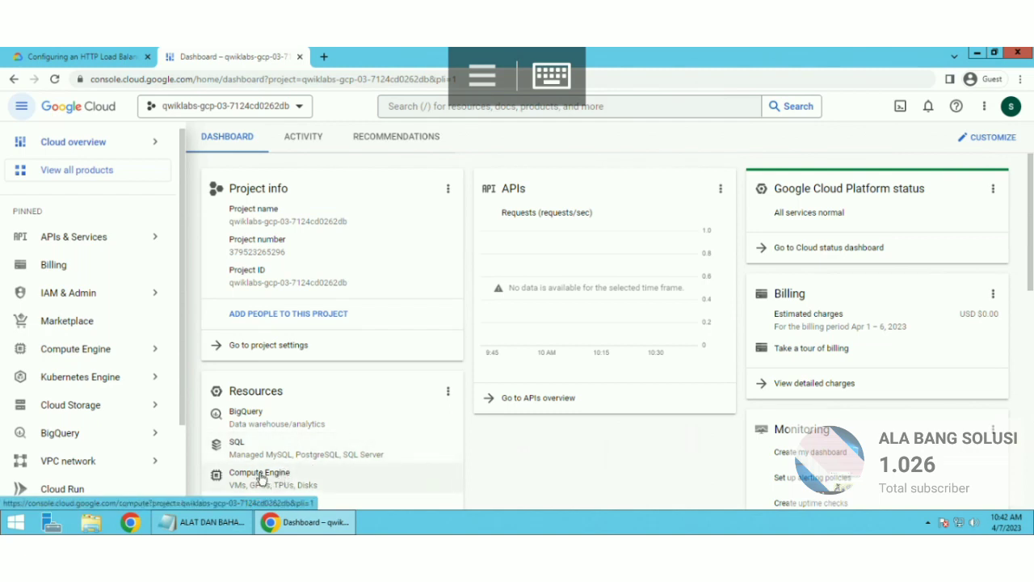
pyautogui.click(262, 479)
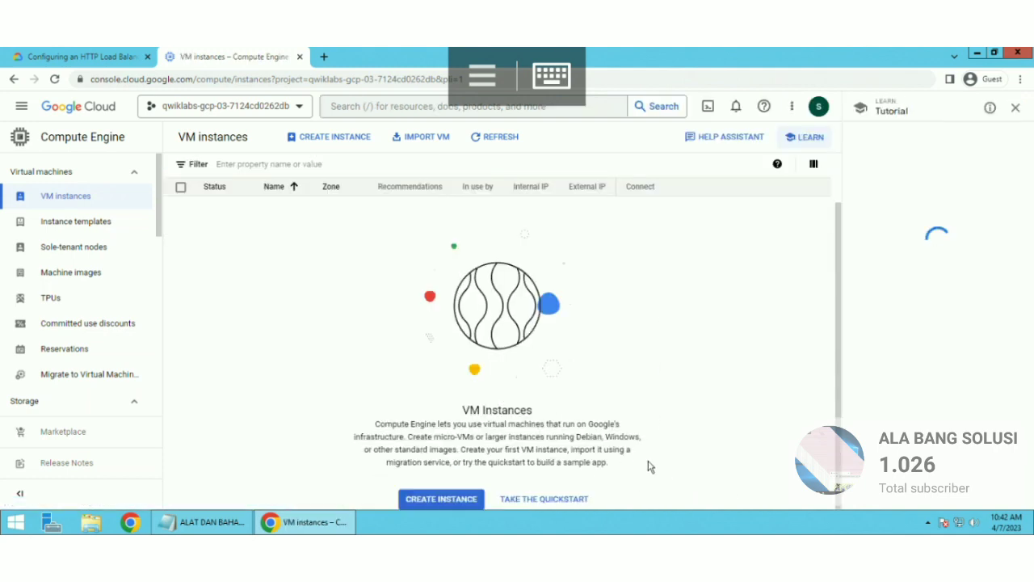
# Step: Begin a new instance in region asia-southeast1 (Singapore), zone asia-southeast1-b
pyautogui.click(436, 498)
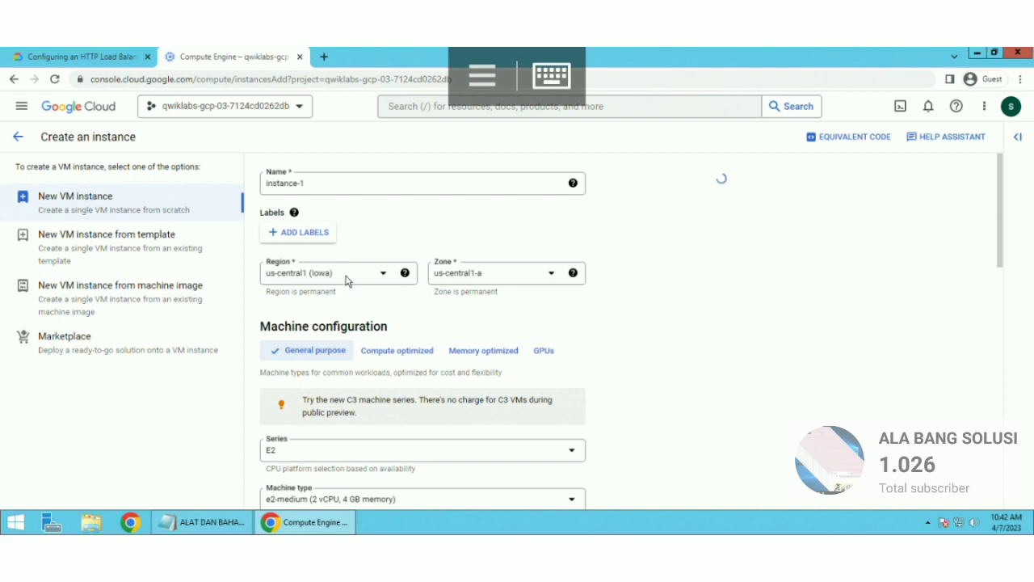
pyautogui.click(347, 274)
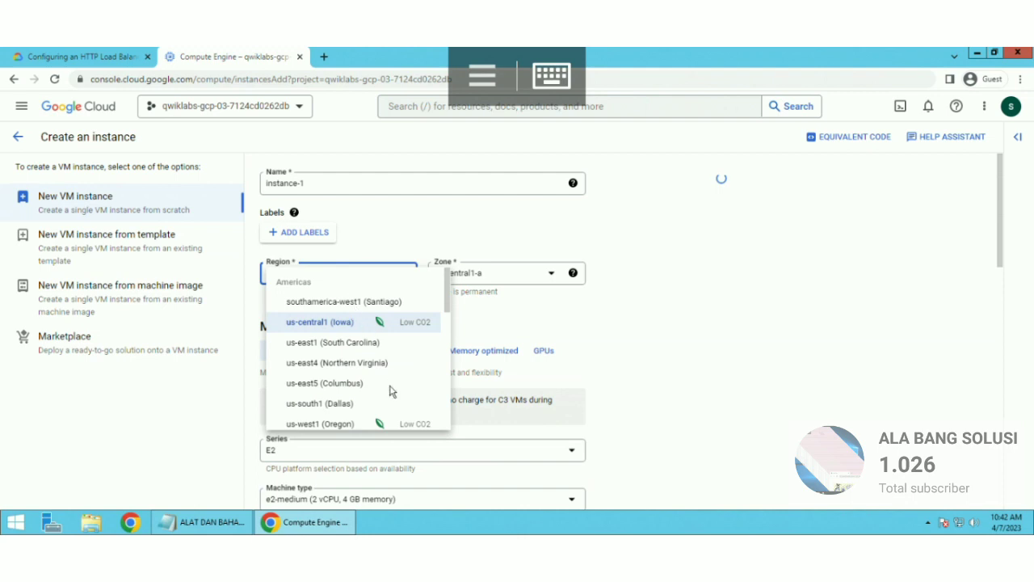
pyautogui.scroll(-2, 391, 391)
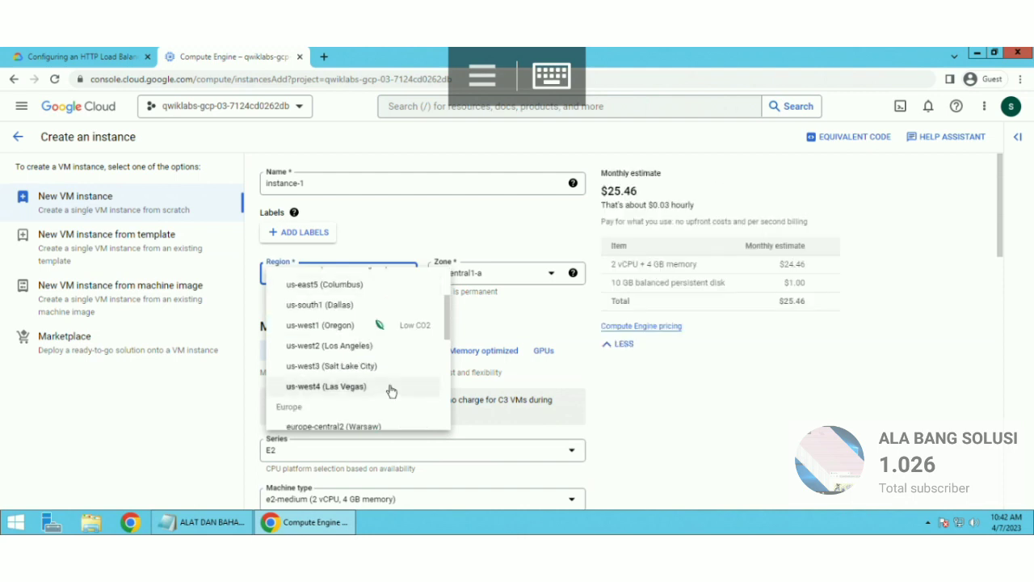
pyautogui.scroll(-3, 391, 392)
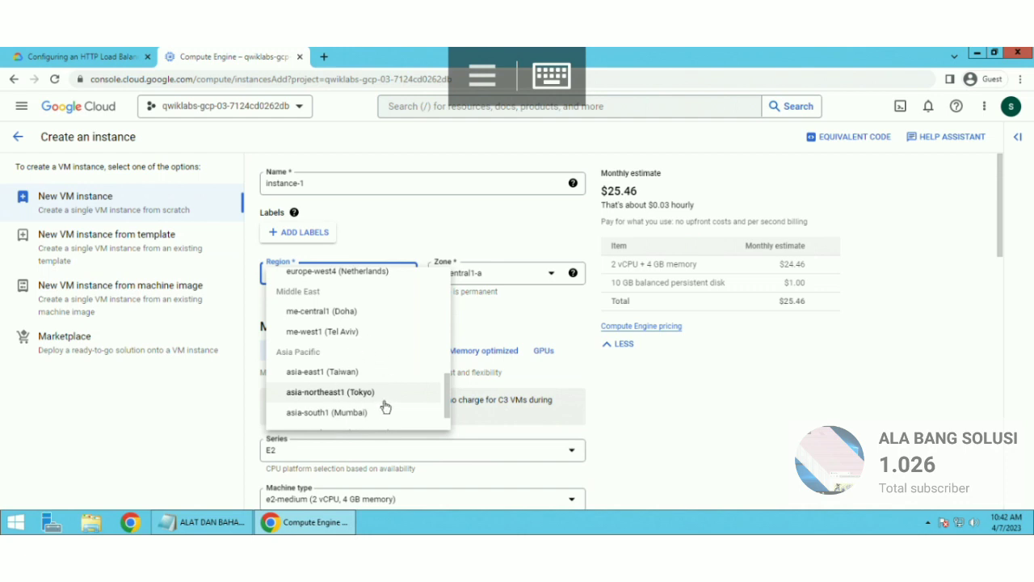
pyautogui.scroll(-1, 387, 407)
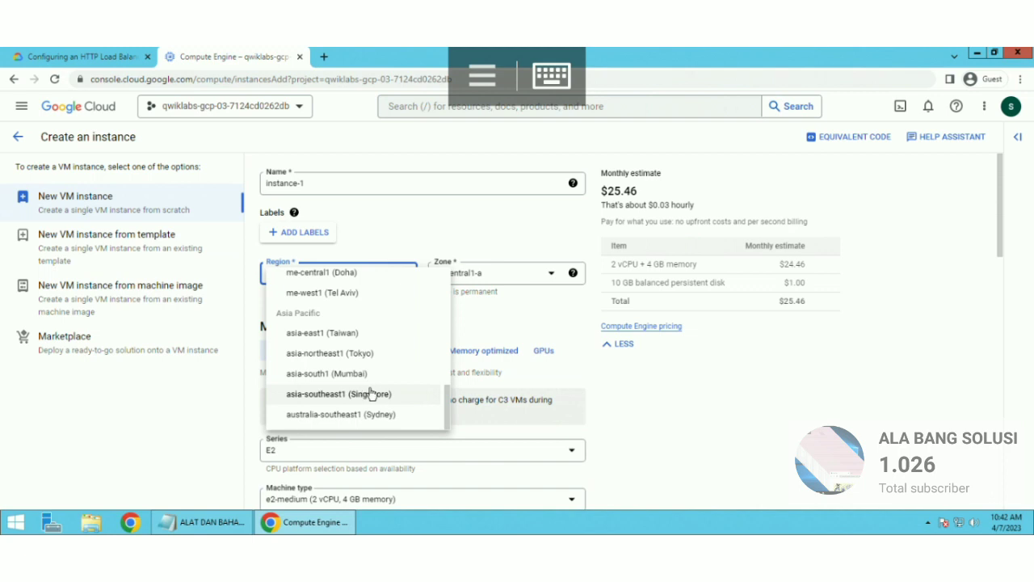
pyautogui.click(371, 393)
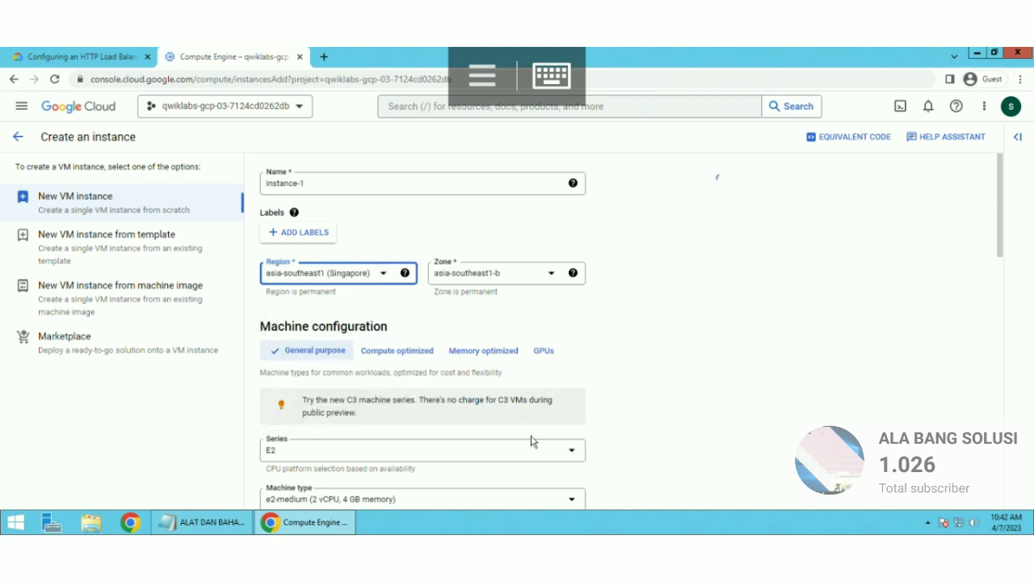
pyautogui.scroll(-1, 457, 471)
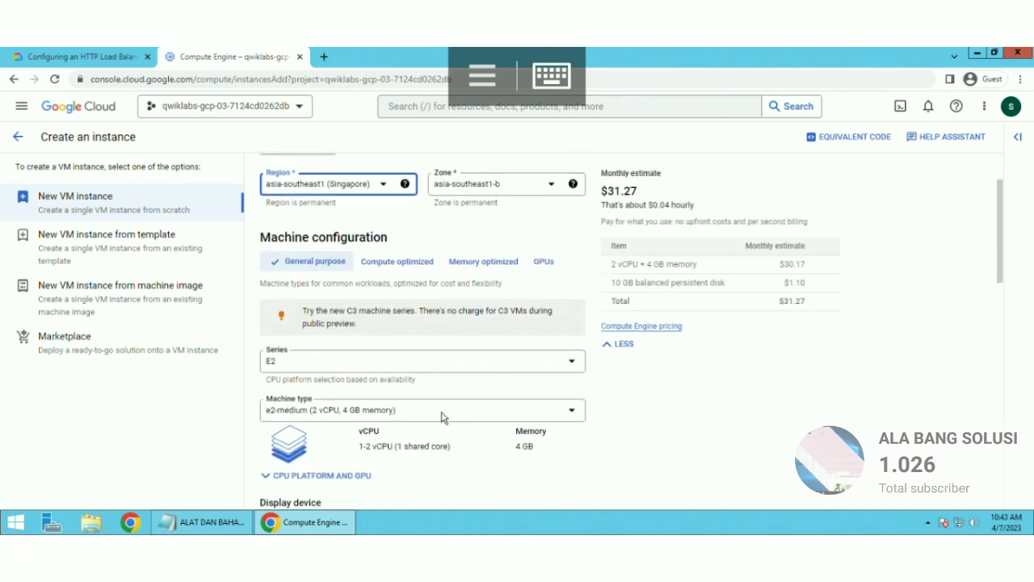
# Step: Switch the machine type to Custom and set the vCPU count to 6
pyautogui.click(408, 413)
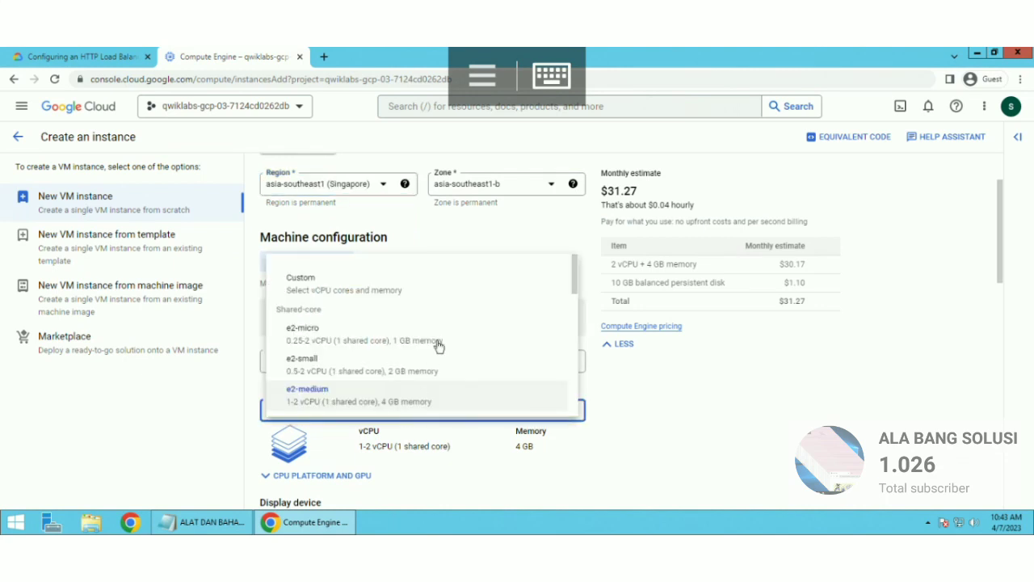
pyautogui.click(375, 297)
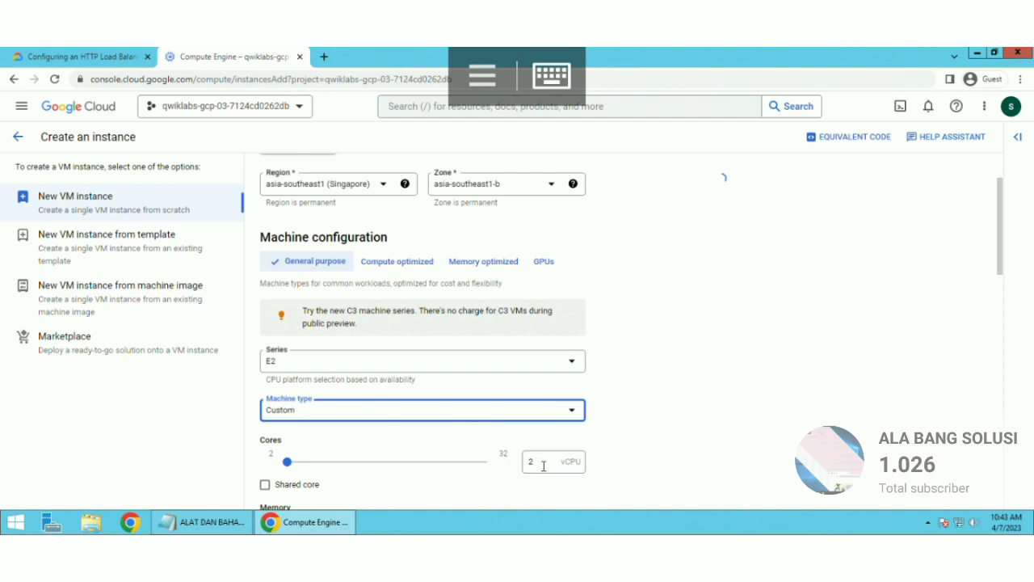
pyautogui.click(544, 467)
pyautogui.click(552, 76)
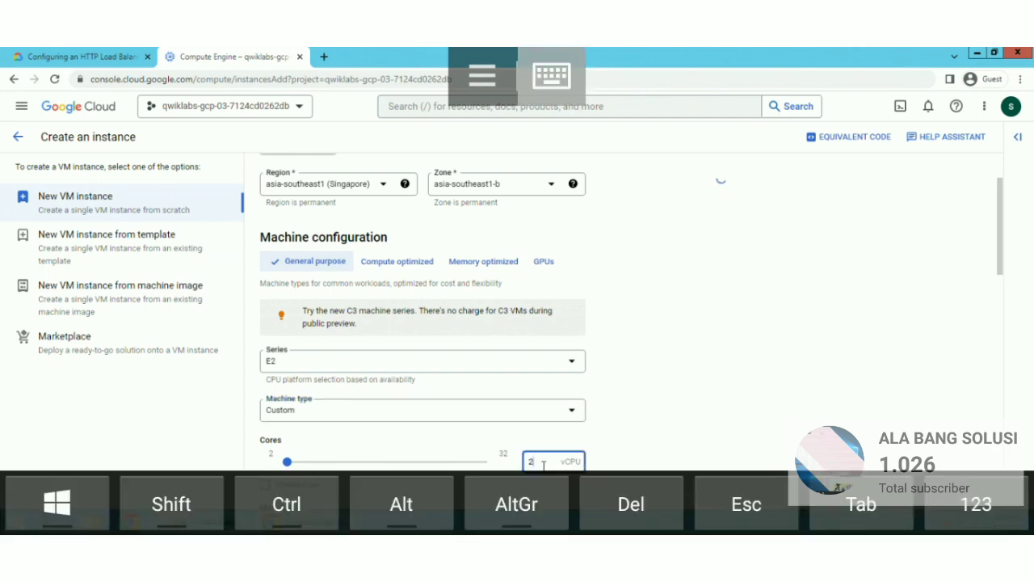
pyautogui.click(106, 508)
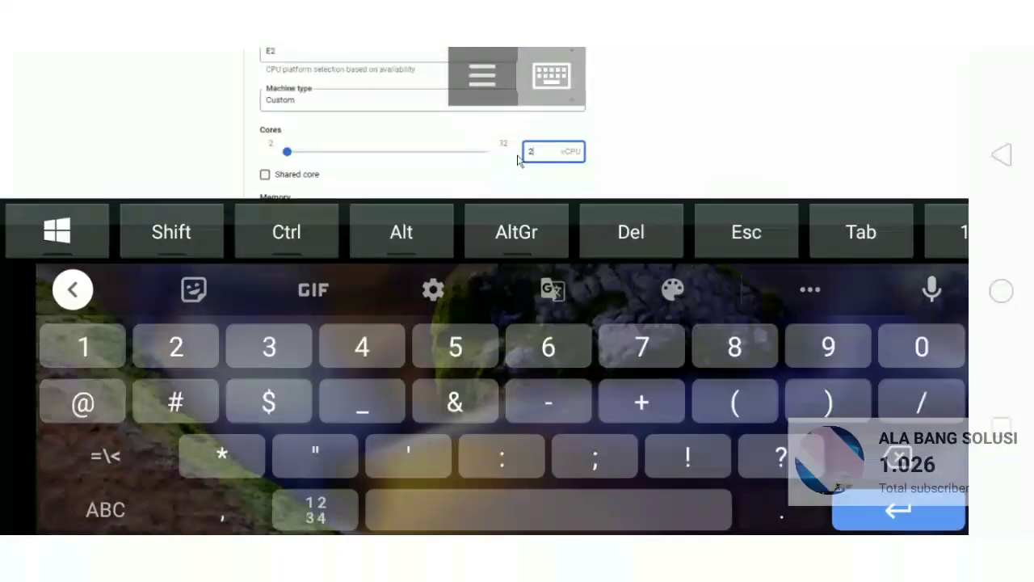
pyautogui.write('6')
pyautogui.click(552, 76)
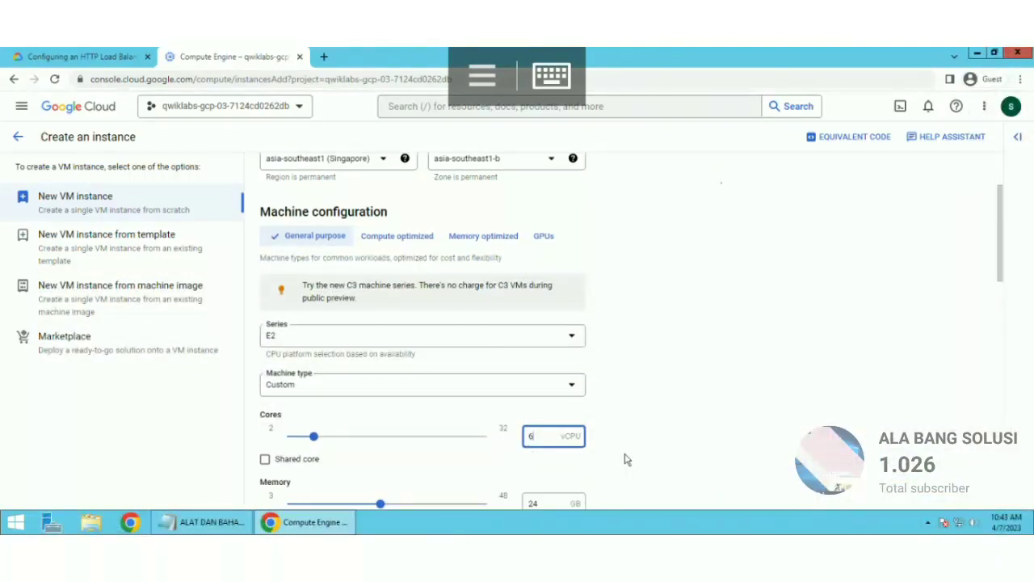
pyautogui.scroll(-1, 625, 459)
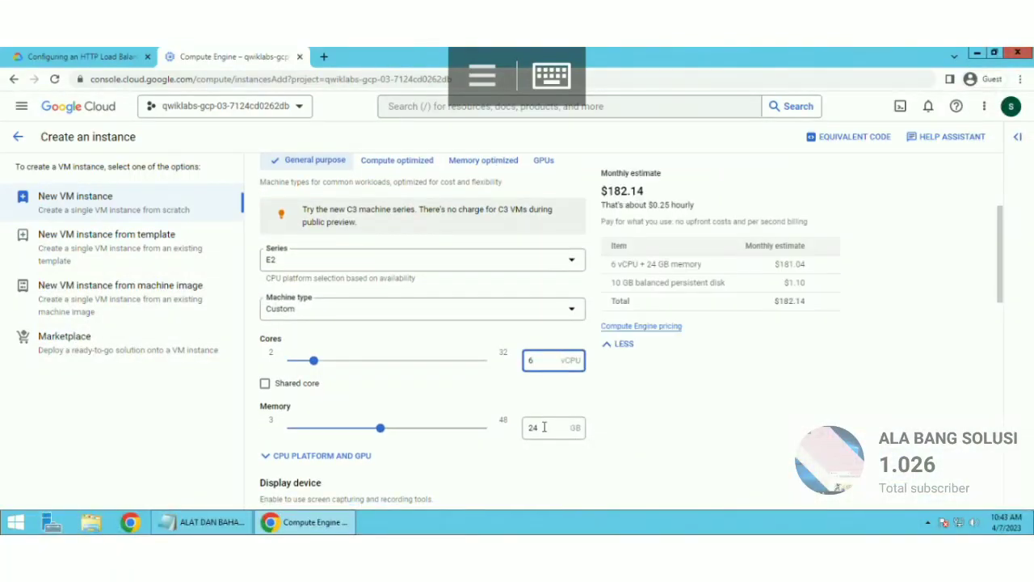
# Step: Set the custom machine's memory to 32 GB
pyautogui.moveTo(543, 427); pyautogui.dragTo(501, 437)
pyautogui.click(552, 76)
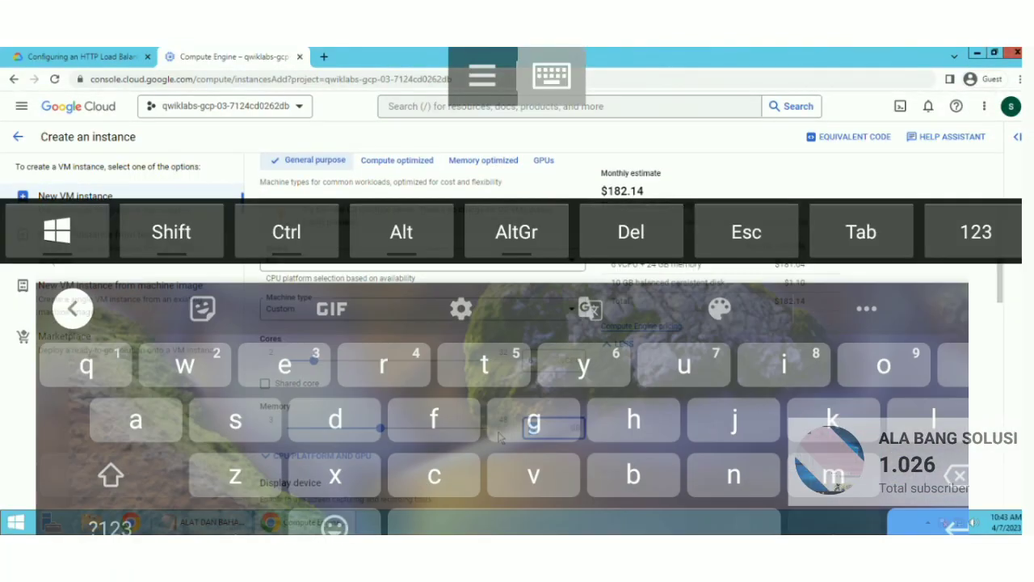
pyautogui.click(106, 509)
pyautogui.write('232')
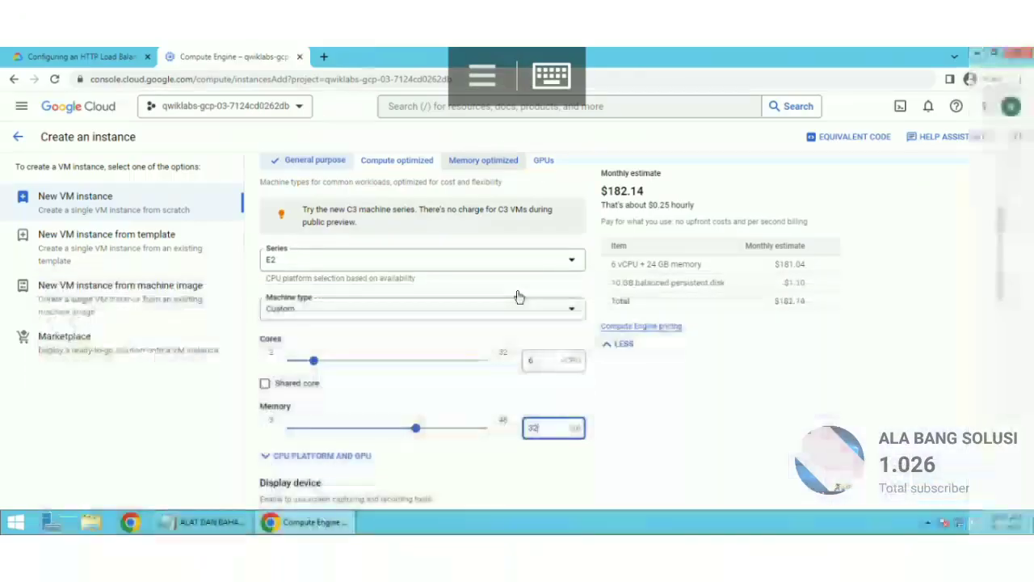
pyautogui.scroll(-5, 549, 486)
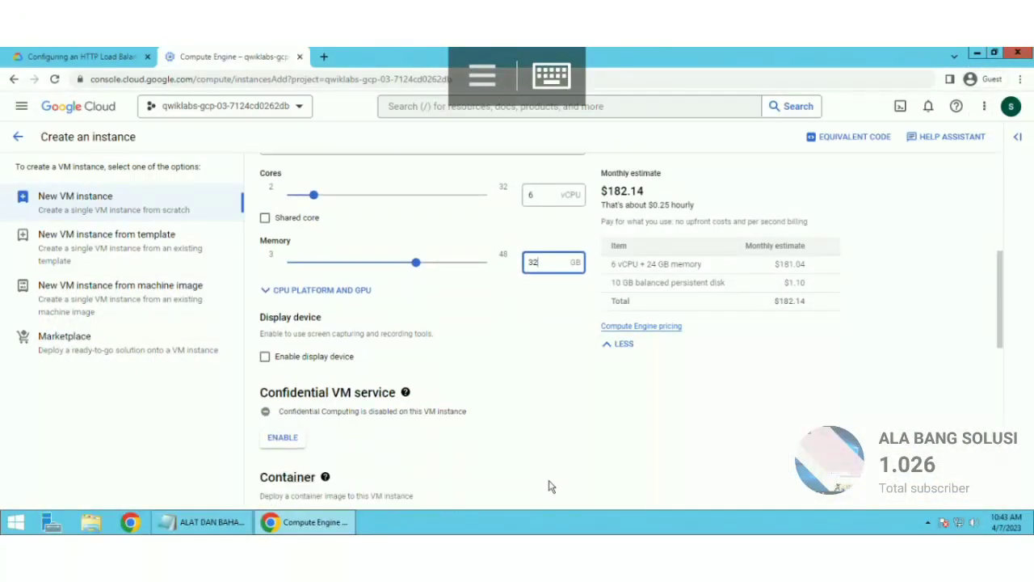
pyautogui.scroll(-2, 549, 487)
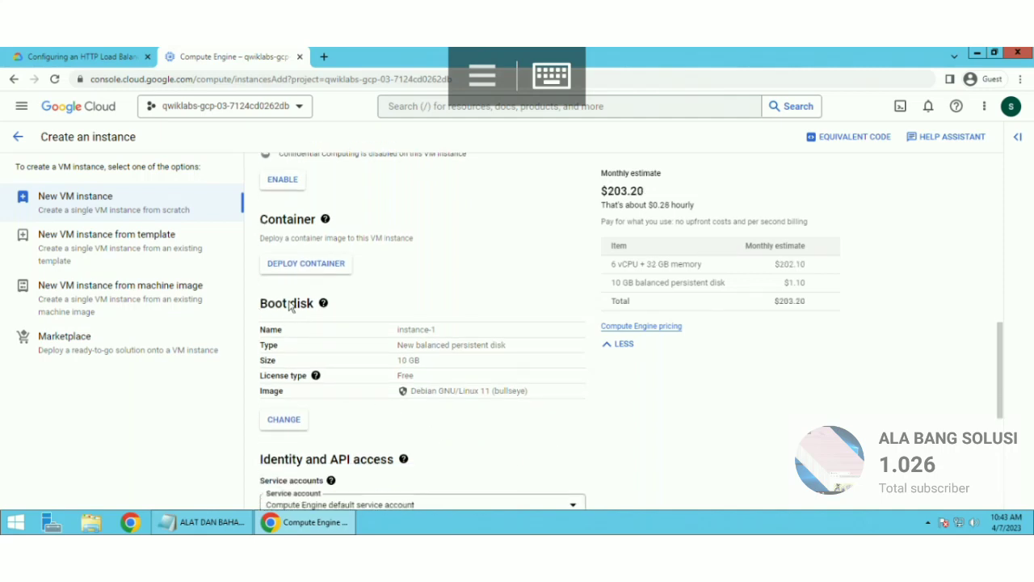
pyautogui.moveTo(289, 304); pyautogui.dragTo(310, 303)
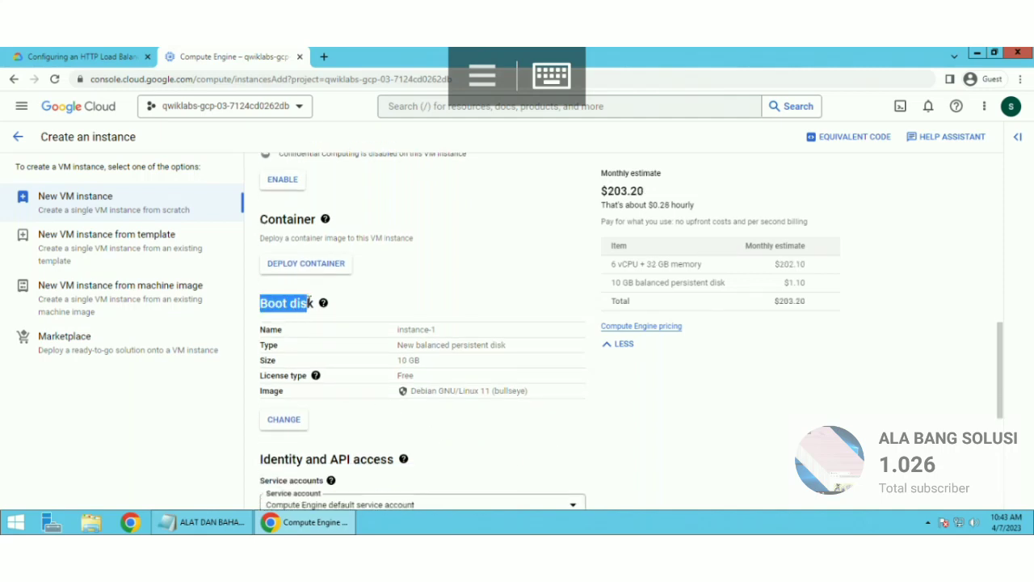
# Step: Choose Windows Server 2016 Datacenter as the boot image on a 50 GB balanced disk
pyautogui.click(289, 421)
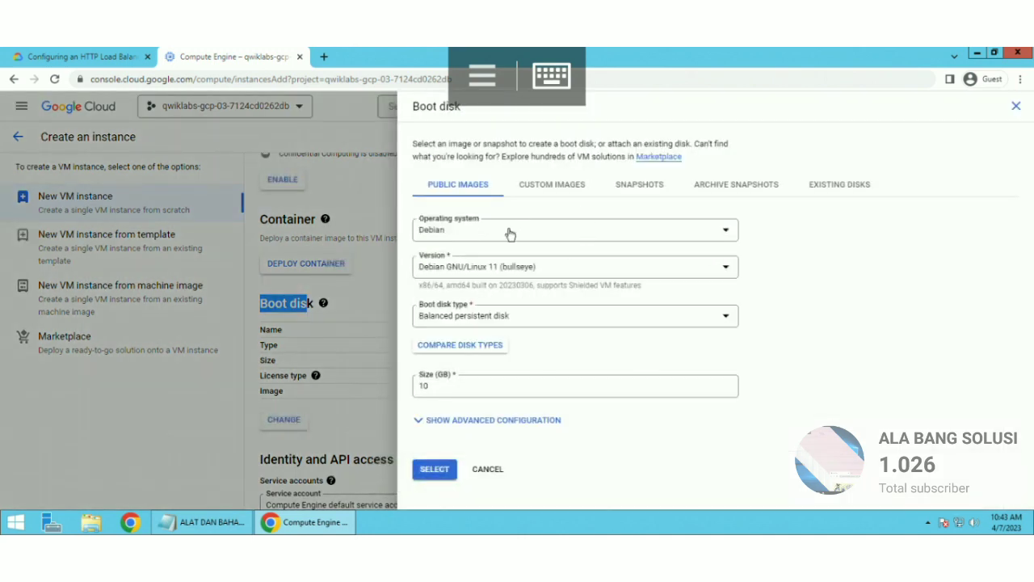
pyautogui.click(510, 232)
pyautogui.scroll(-1, 494, 397)
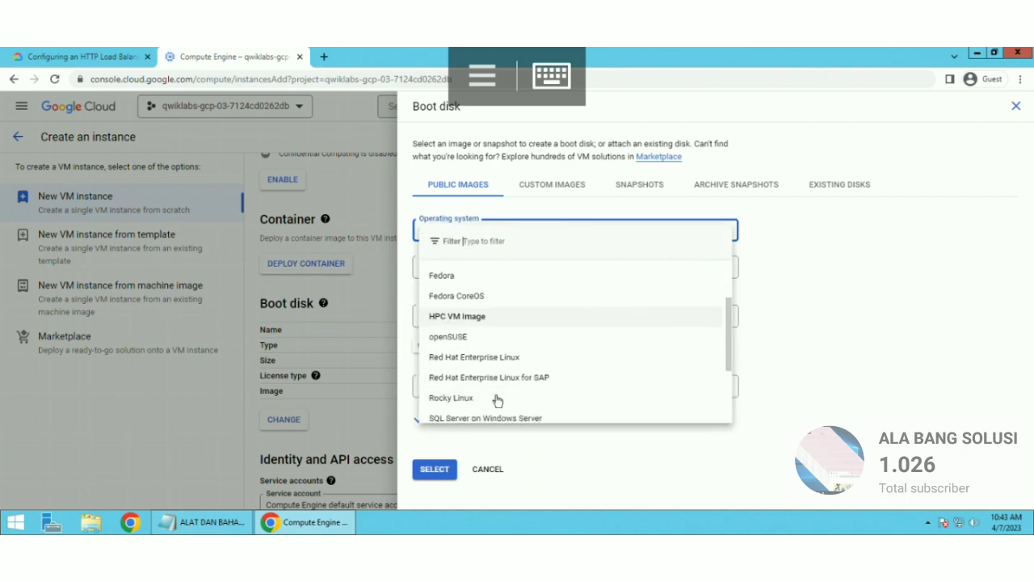
pyautogui.scroll(-3, 497, 401)
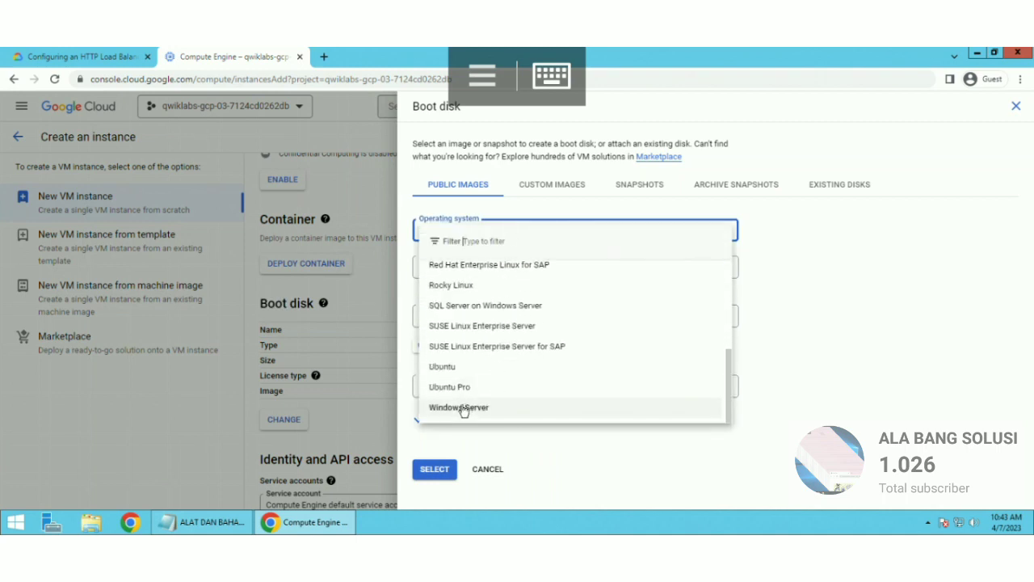
pyautogui.click(464, 409)
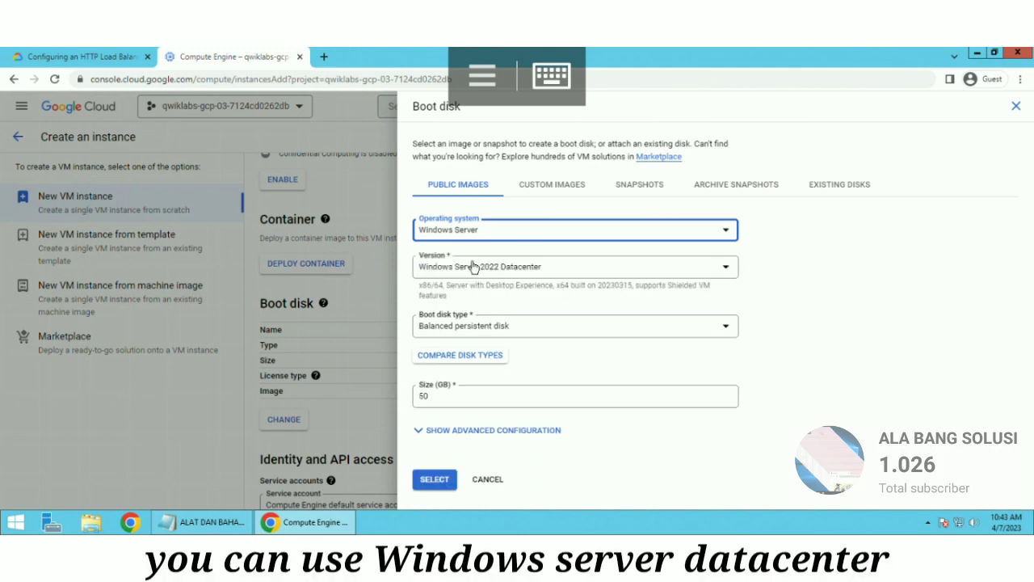
pyautogui.click(473, 267)
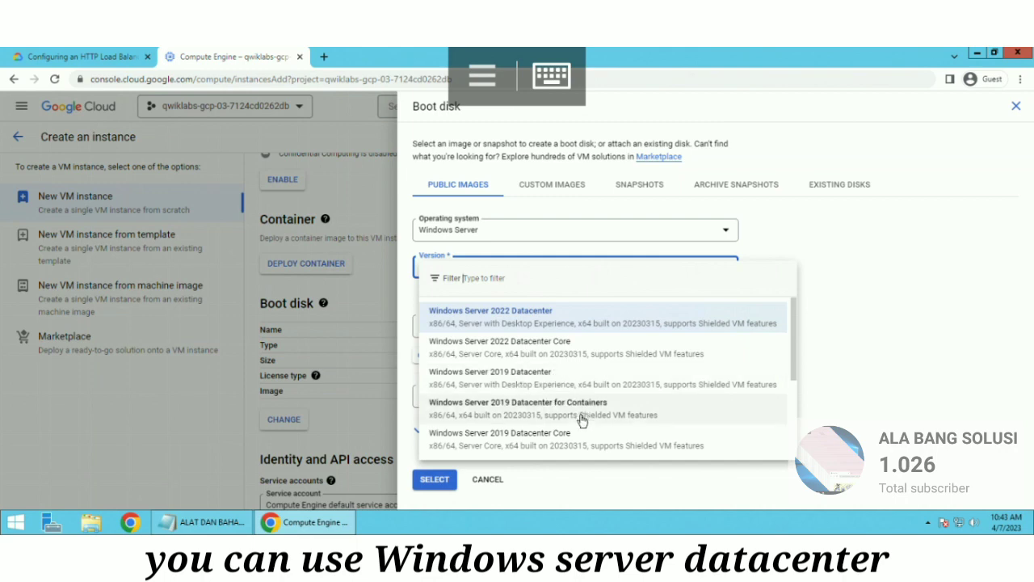
pyautogui.scroll(-1, 582, 419)
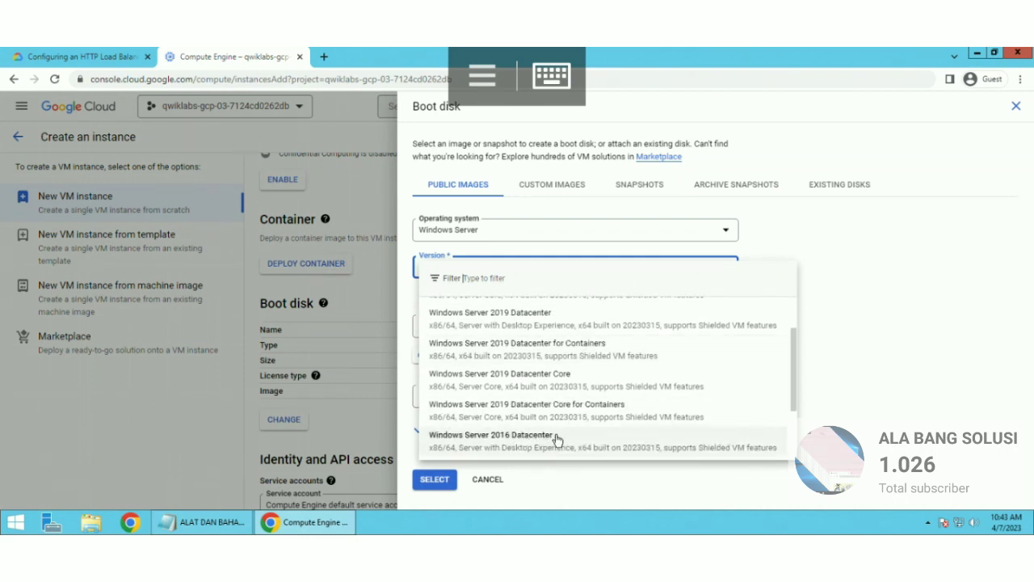
pyautogui.scroll(-1, 568, 440)
pyautogui.scroll(-1, 566, 416)
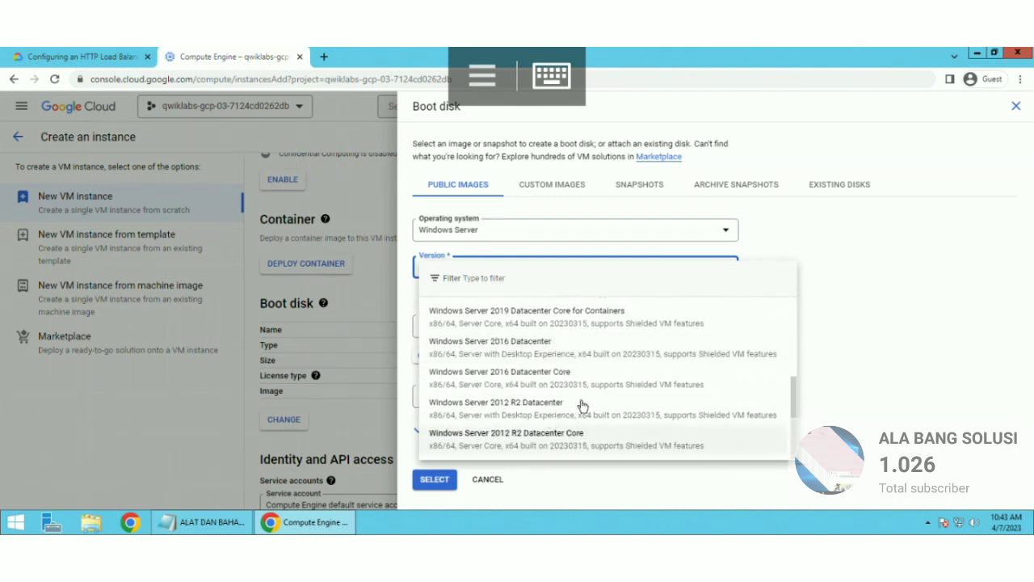
pyautogui.scroll(1, 574, 346)
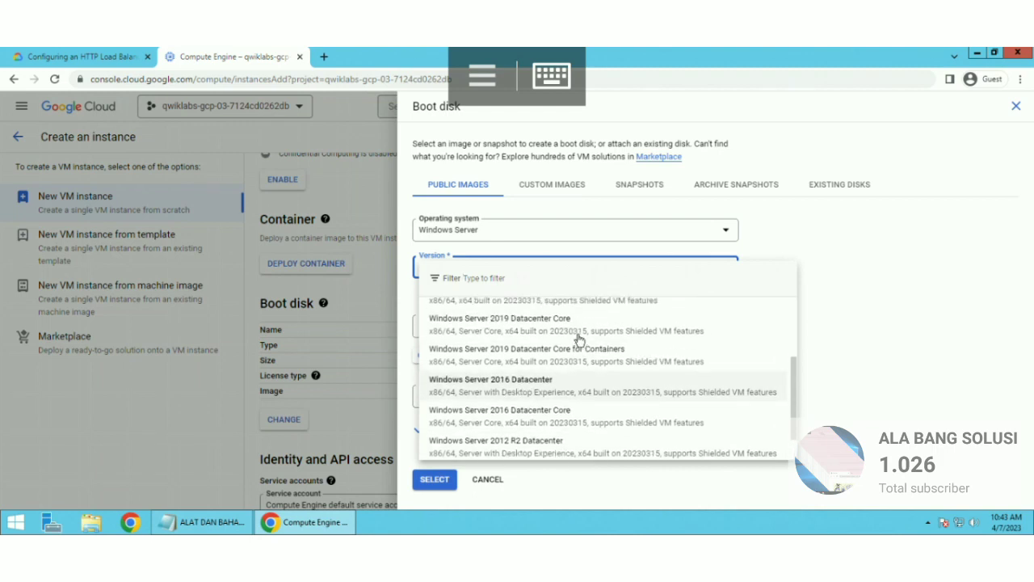
pyautogui.click(533, 390)
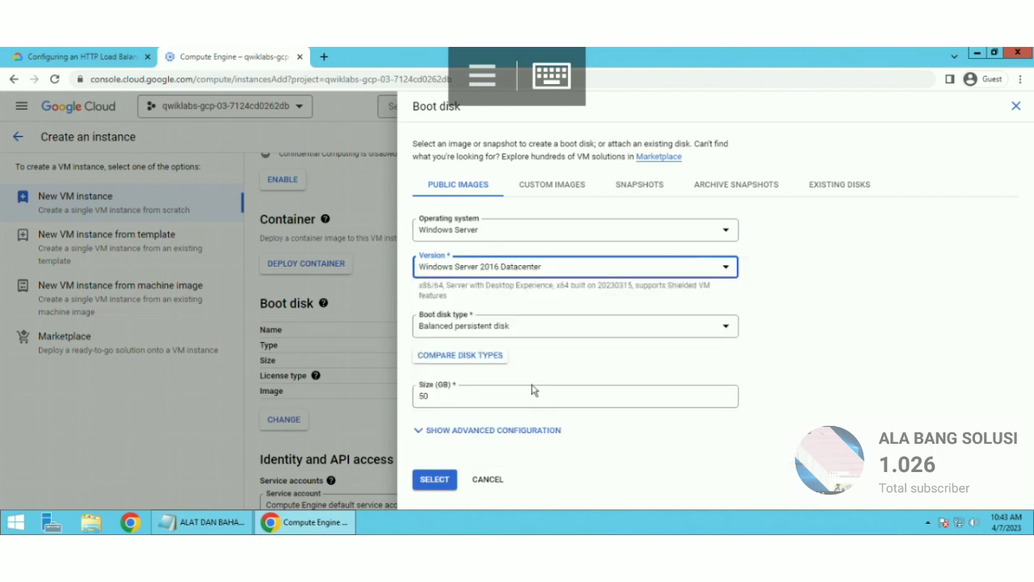
pyautogui.click(434, 483)
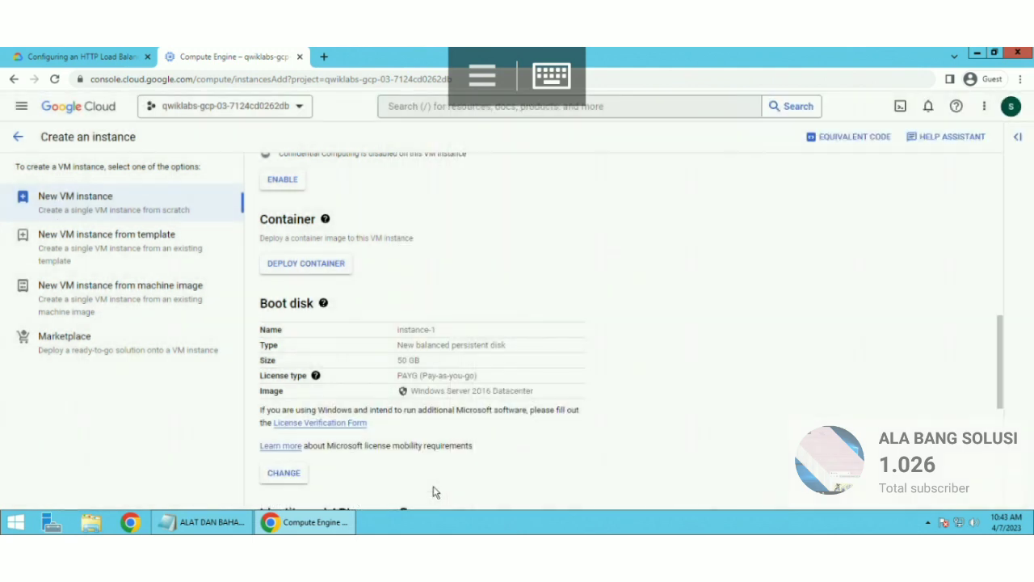
# Step: Allow HTTP and HTTPS firewall traffic and create the instance
pyautogui.scroll(-3, 434, 491)
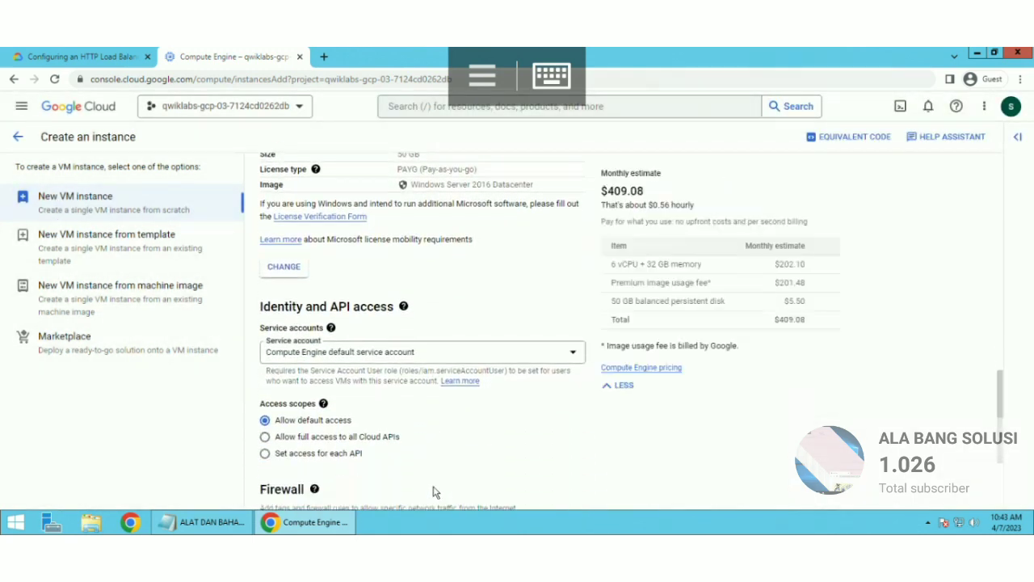
pyautogui.scroll(-2, 434, 491)
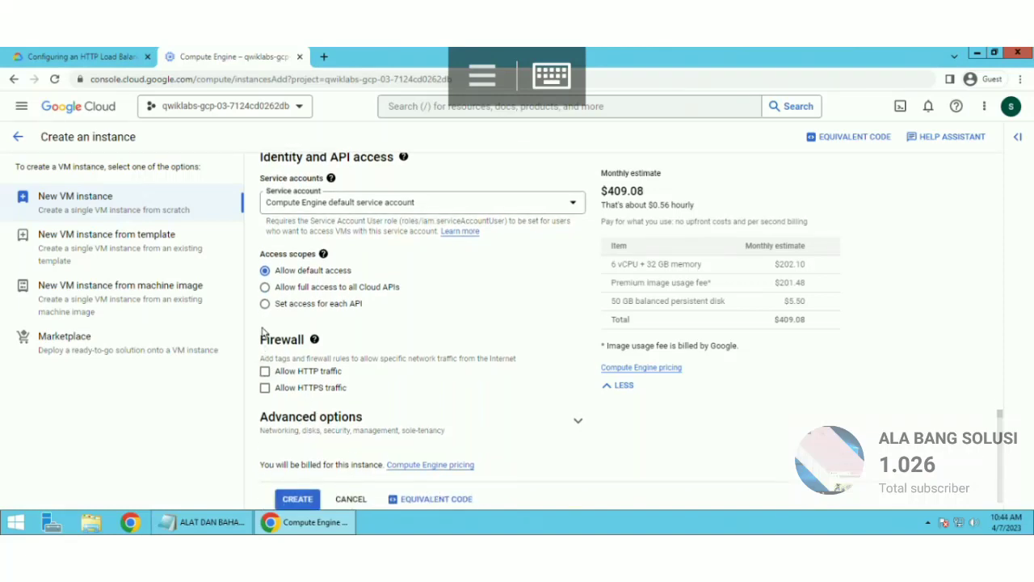
pyautogui.moveTo(254, 341); pyautogui.dragTo(303, 339)
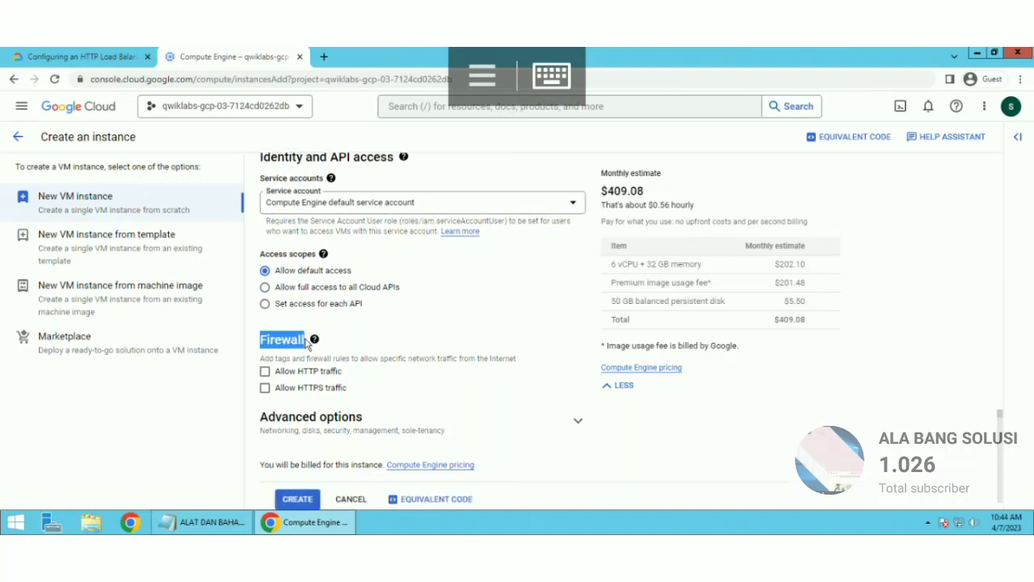
pyautogui.click(276, 382)
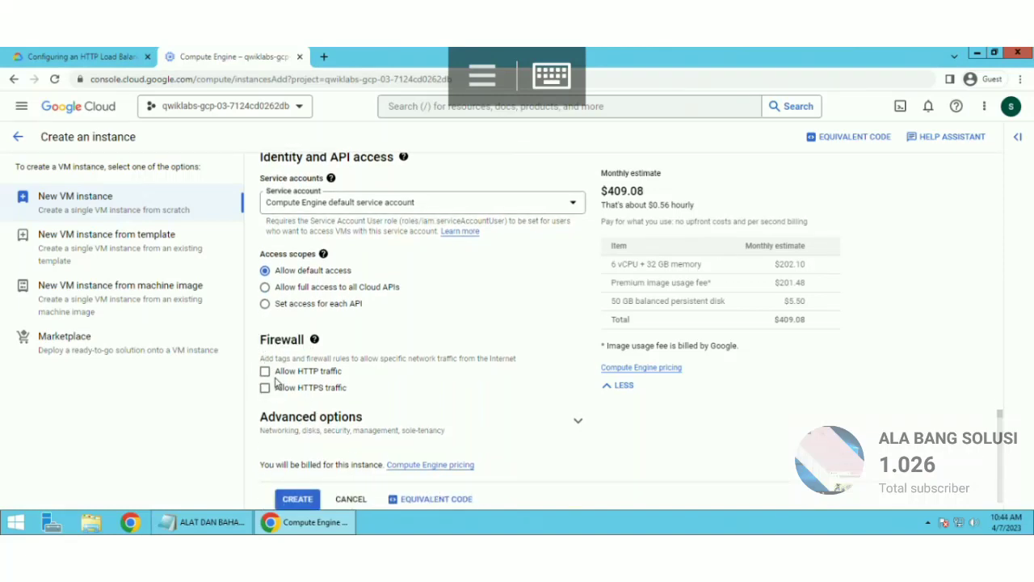
pyautogui.click(265, 371)
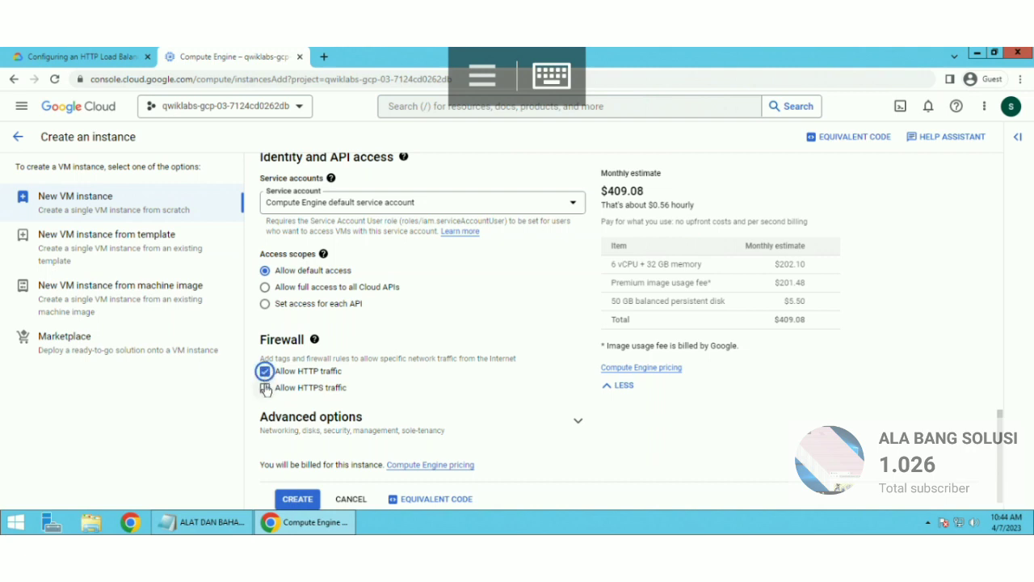
pyautogui.click(266, 388)
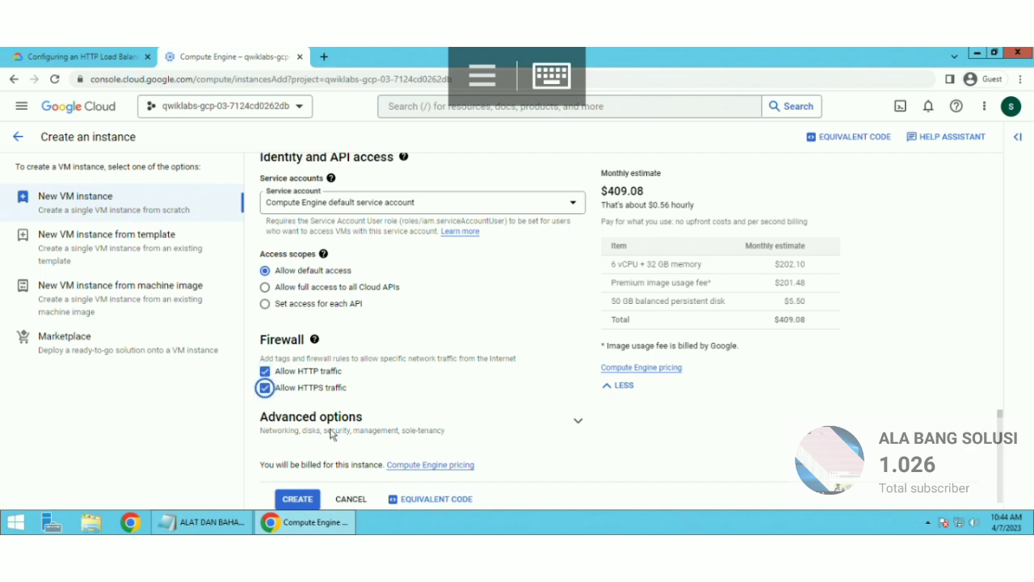
pyautogui.click(299, 499)
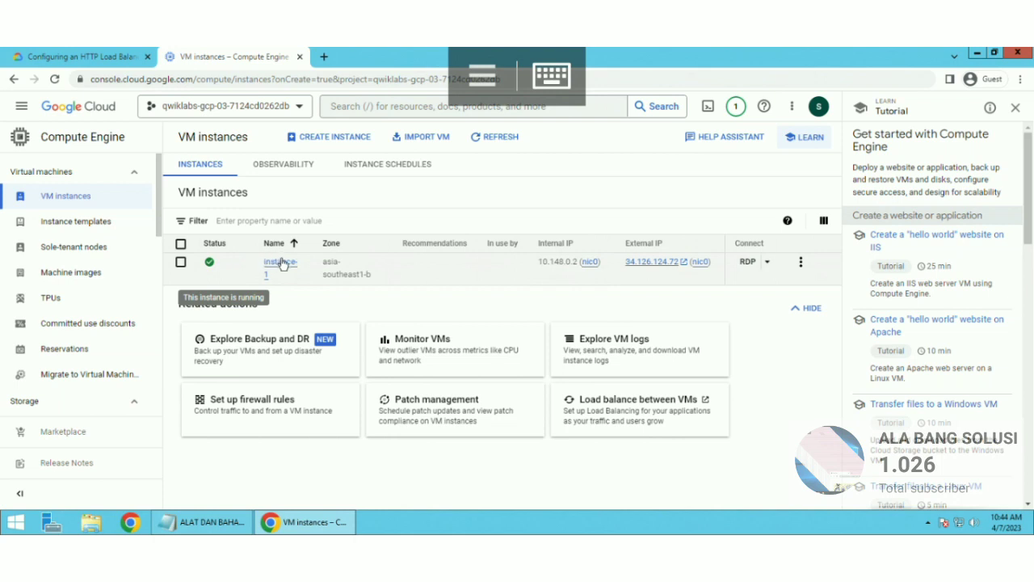
# Step: Open instance-1's details page once it shows as running
pyautogui.click(281, 268)
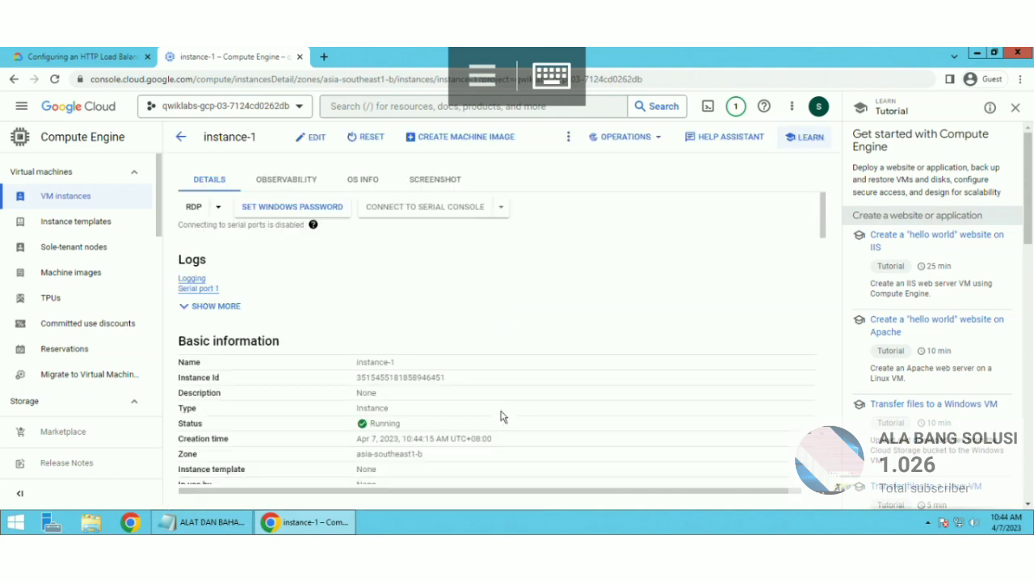
# Step: Copy instance-1's external IP 34.126.124.72 from the Network interfaces section
pyautogui.scroll(-5, 501, 416)
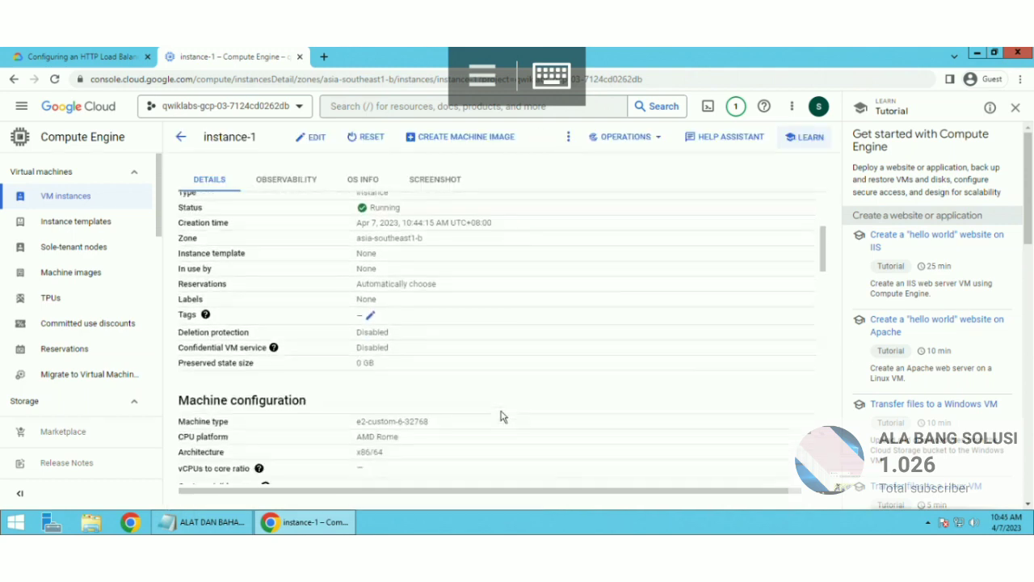
pyautogui.scroll(-3, 501, 416)
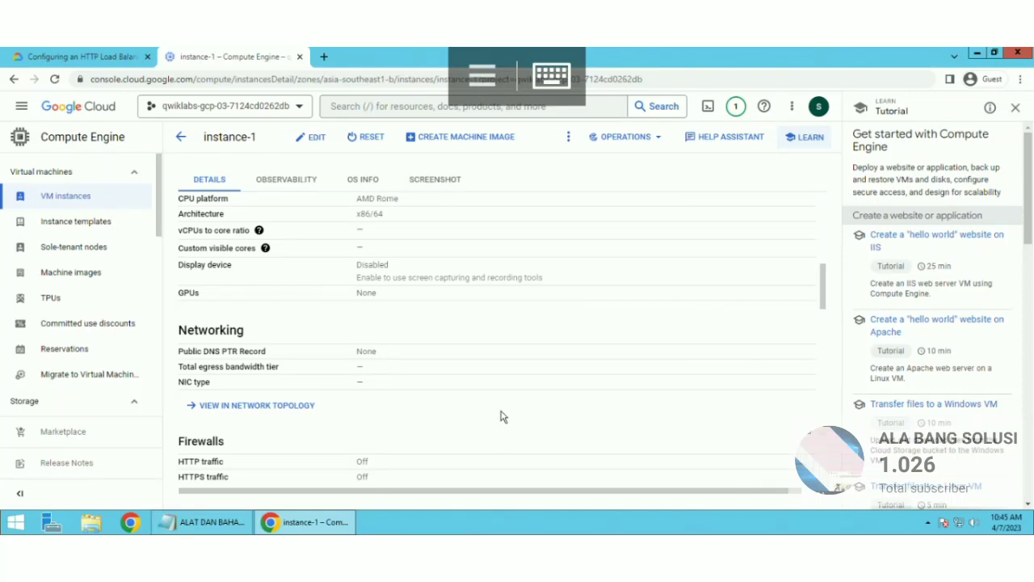
pyautogui.scroll(-3, 501, 417)
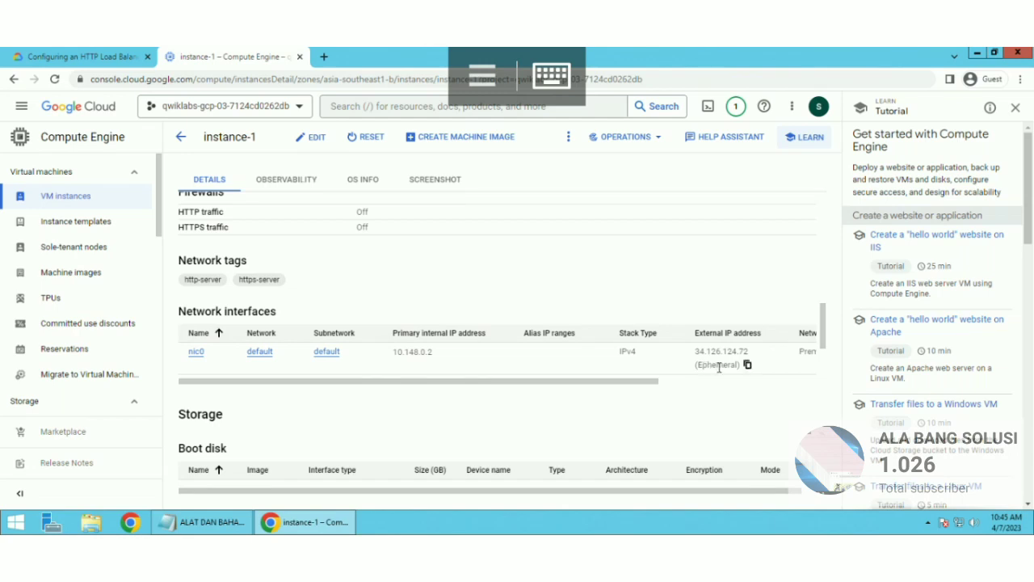
pyautogui.click(747, 366)
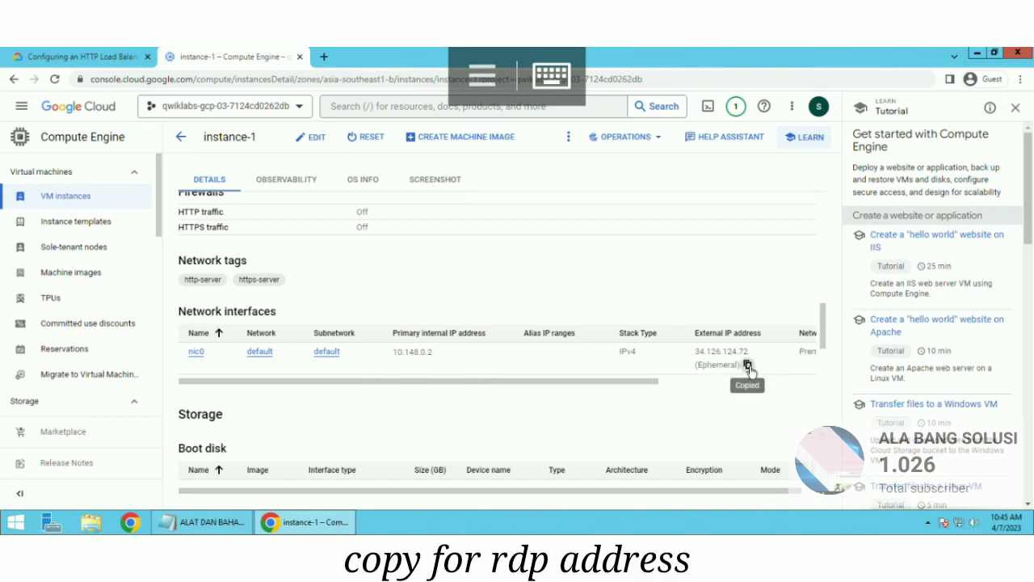
# Step: Launch Remote Desktop Connection from the Start screen's full apps list
pyautogui.click(14, 524)
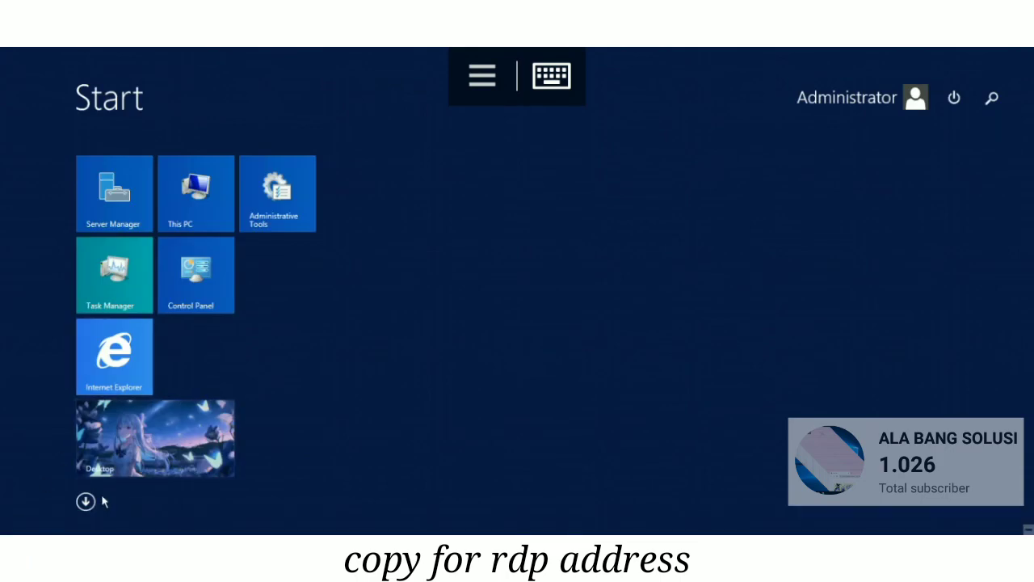
pyautogui.click(86, 501)
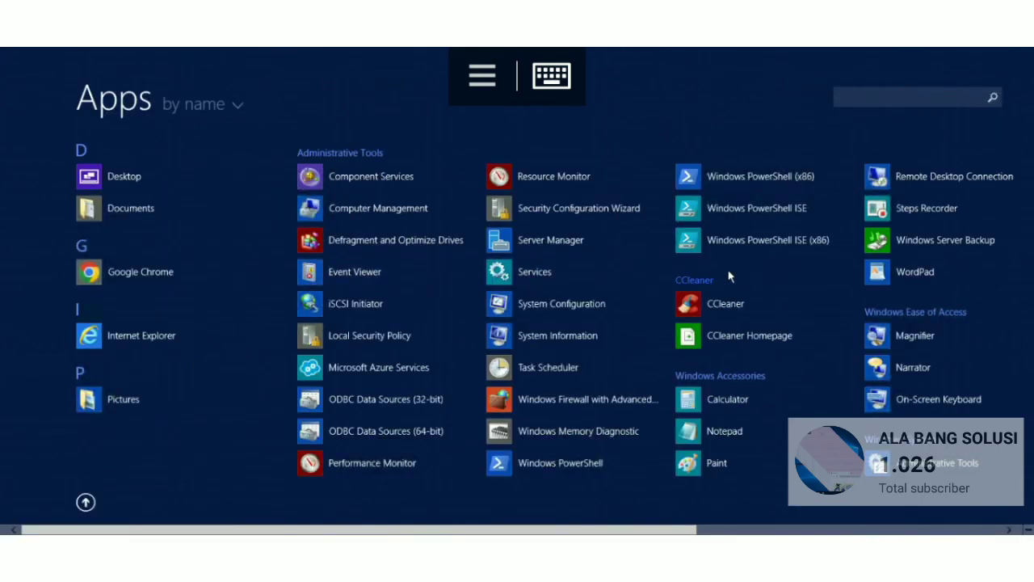
pyautogui.click(885, 186)
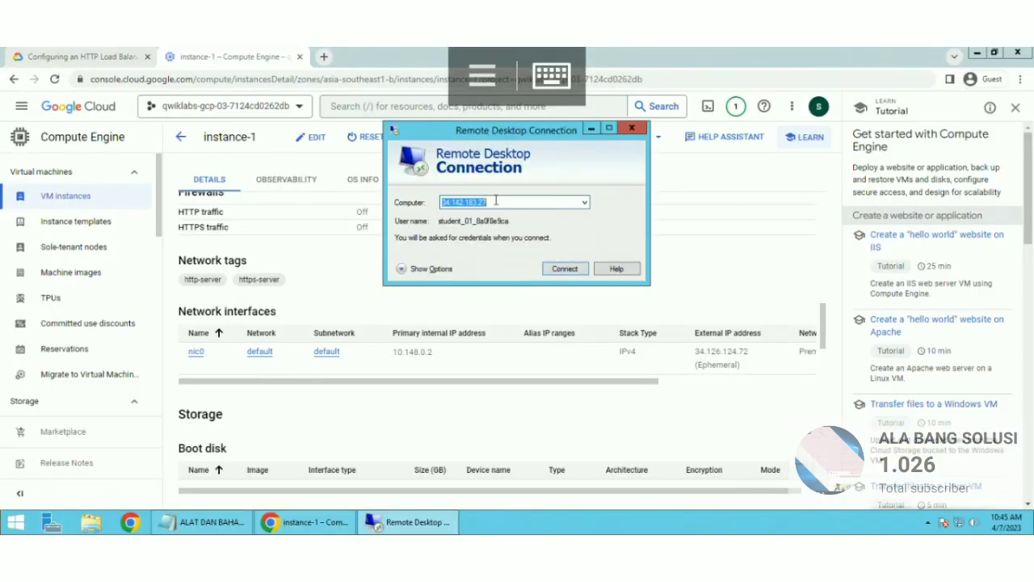
# Step: Paste 34.126.124.72 as the remote computer address and expand the connection options
pyautogui.rightClick(496, 201)
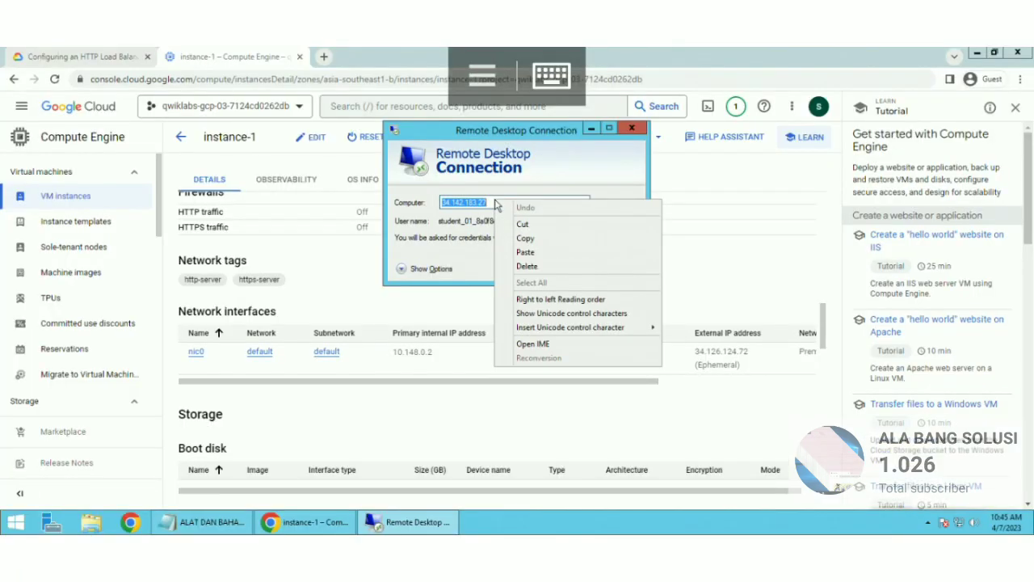
pyautogui.click(532, 245)
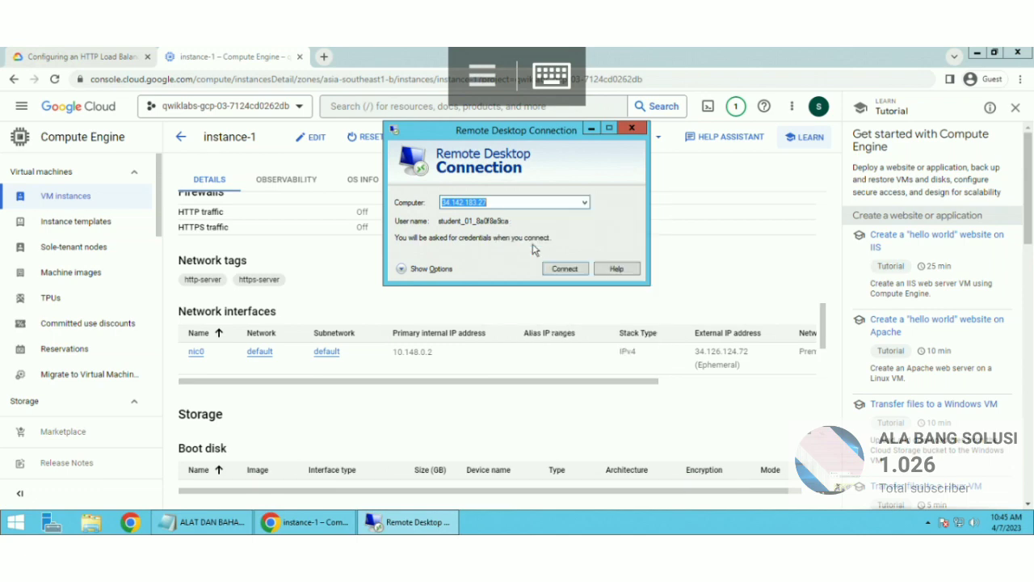
pyautogui.click(748, 365)
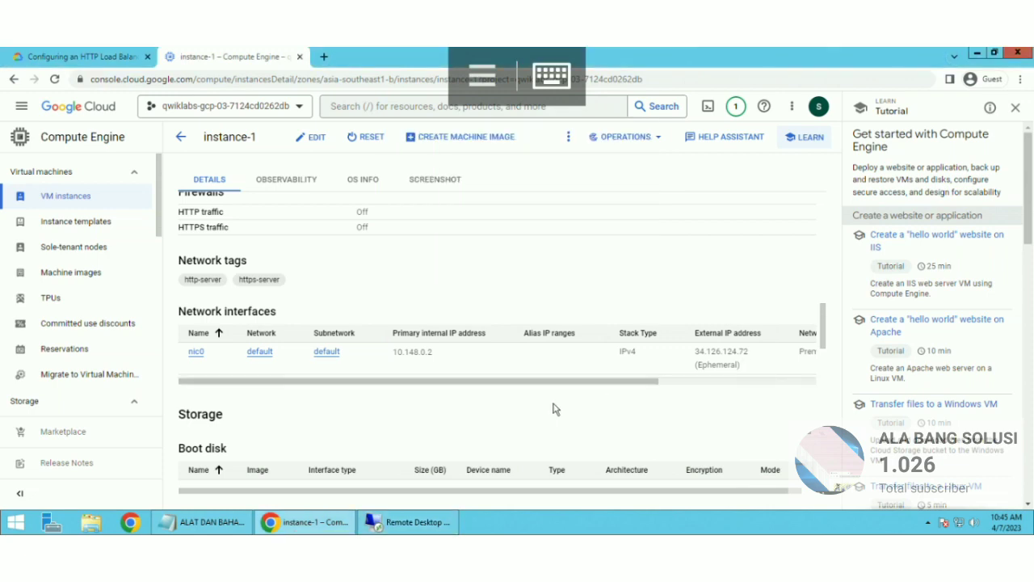
pyautogui.click(416, 522)
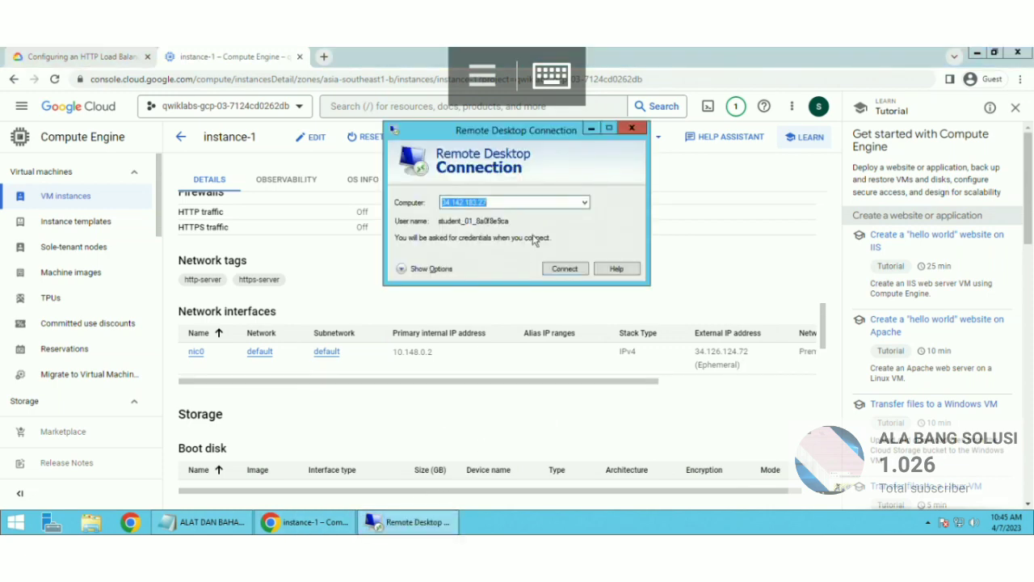
pyautogui.rightClick(483, 202)
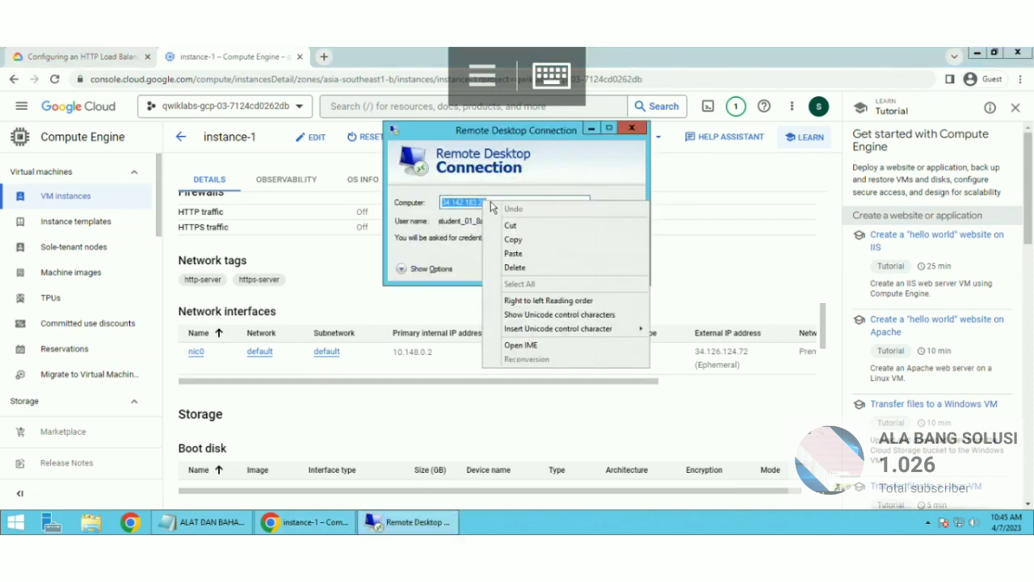
pyautogui.click(514, 254)
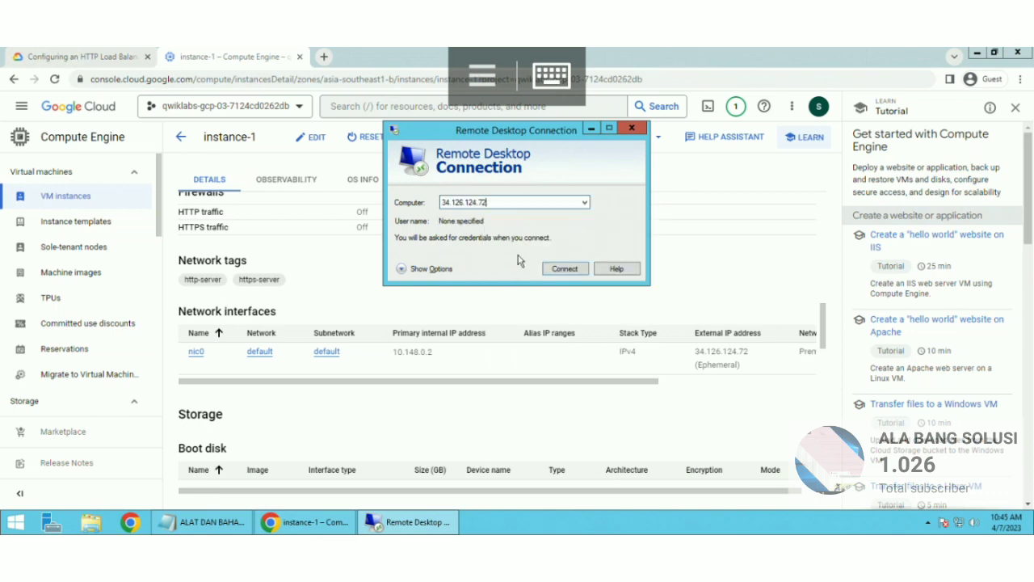
pyautogui.click(404, 269)
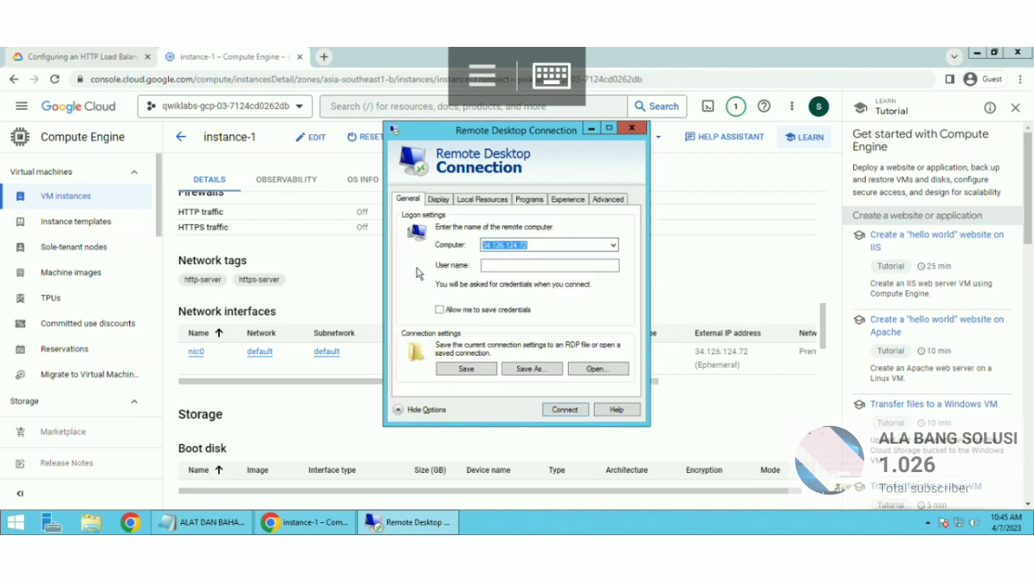
pyautogui.click(317, 267)
# Step: Open instance-1's Set Windows Password dialog and copy the prefilled username
pyautogui.scroll(3, 317, 266)
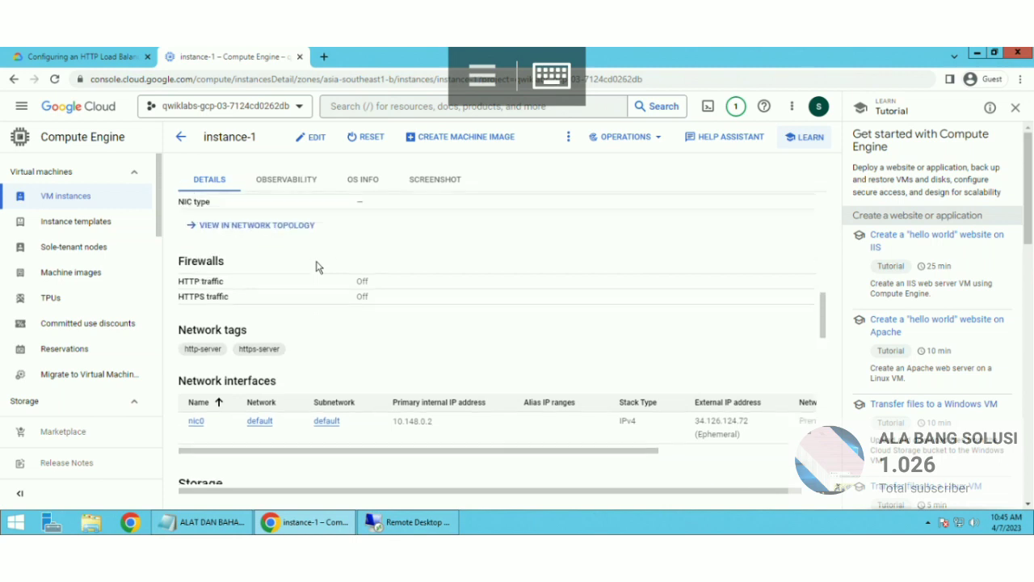
pyautogui.scroll(6, 317, 267)
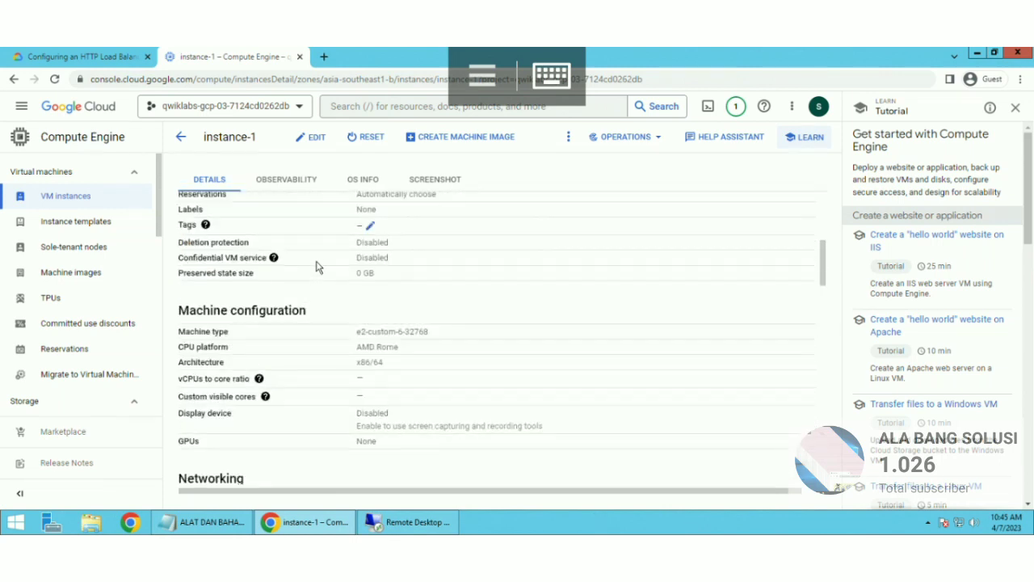
pyautogui.scroll(2, 317, 266)
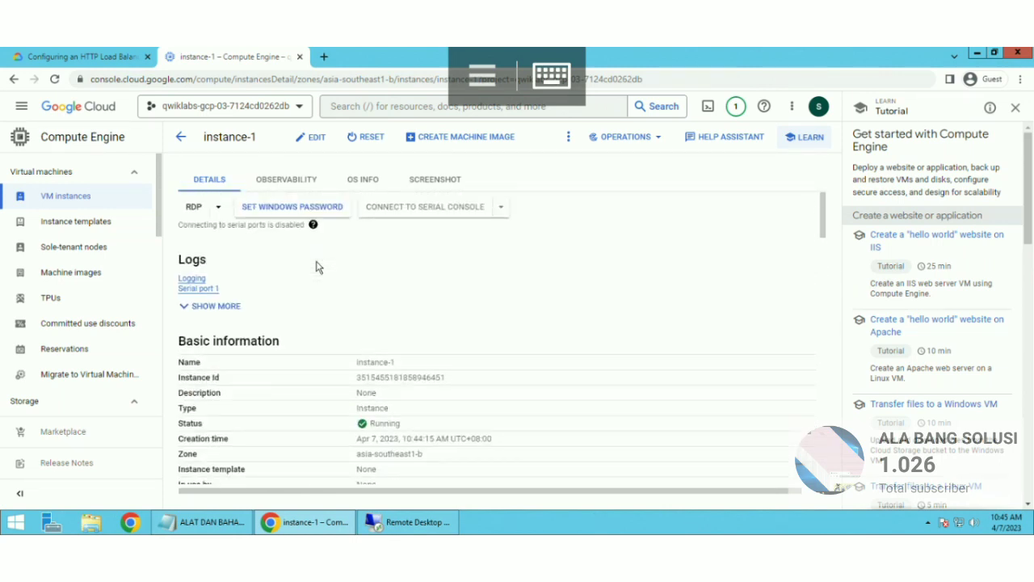
pyautogui.click(316, 207)
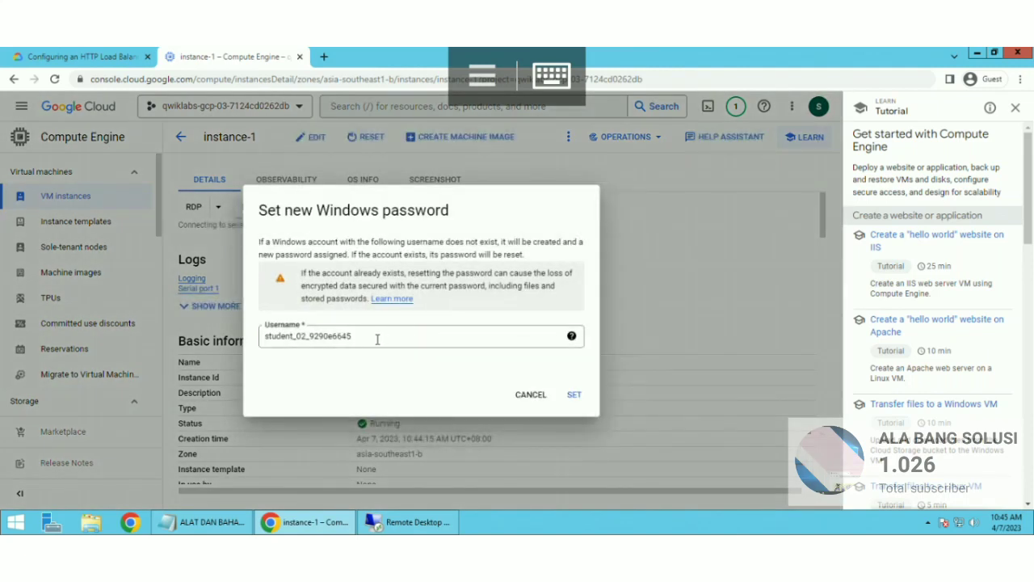
pyautogui.moveTo(377, 339); pyautogui.dragTo(253, 340)
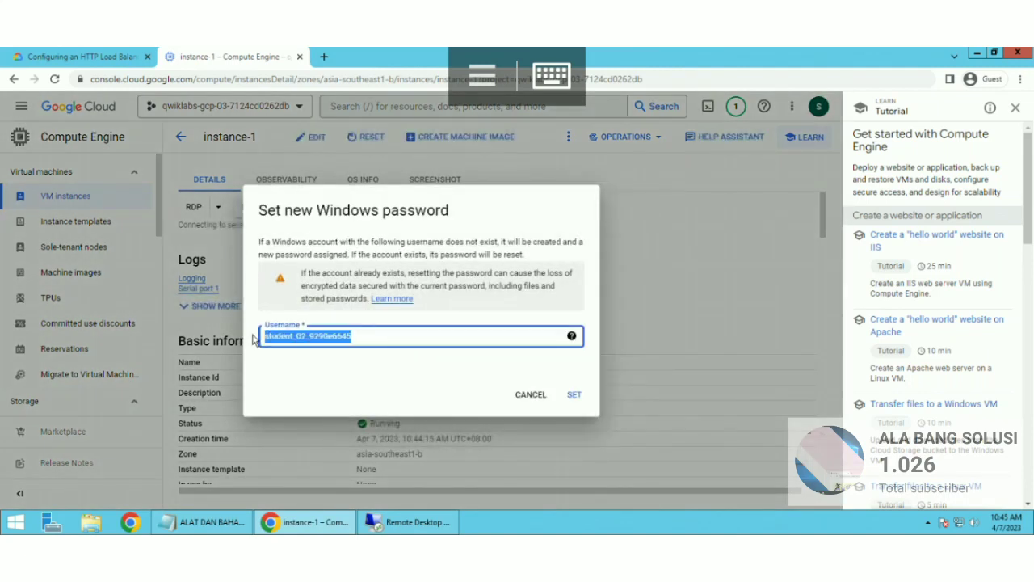
pyautogui.rightClick(306, 344)
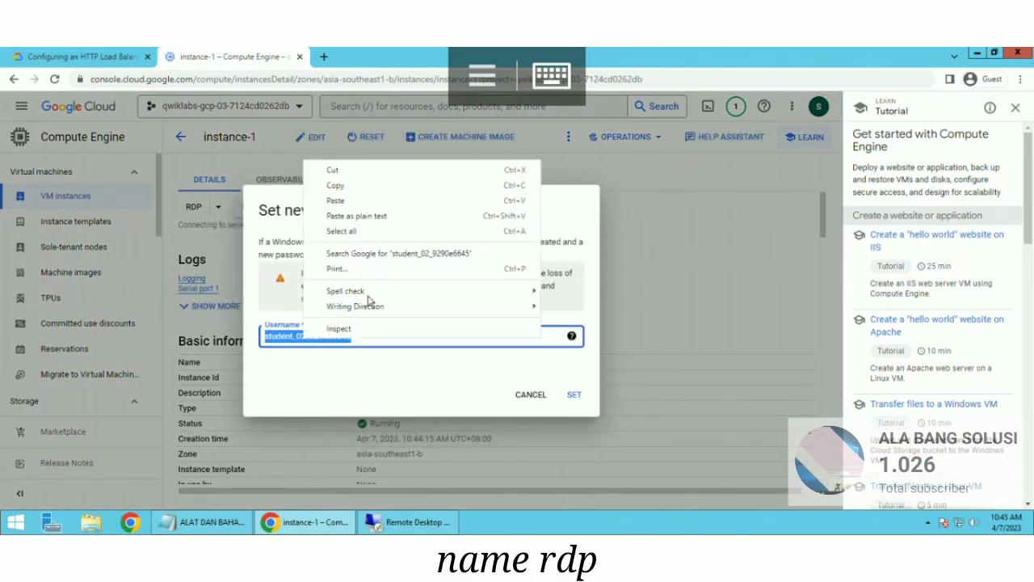
pyautogui.click(335, 188)
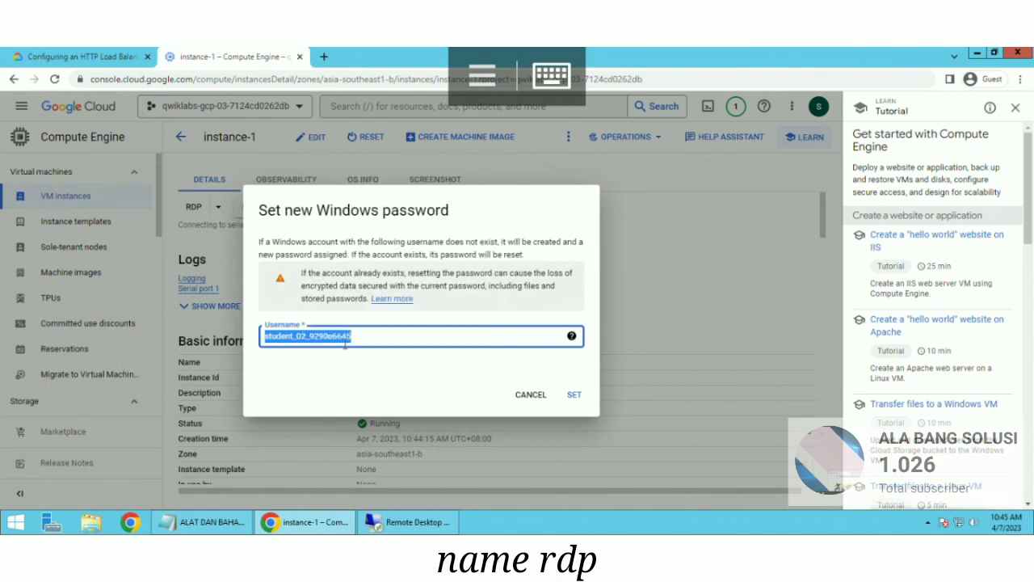
pyautogui.click(387, 524)
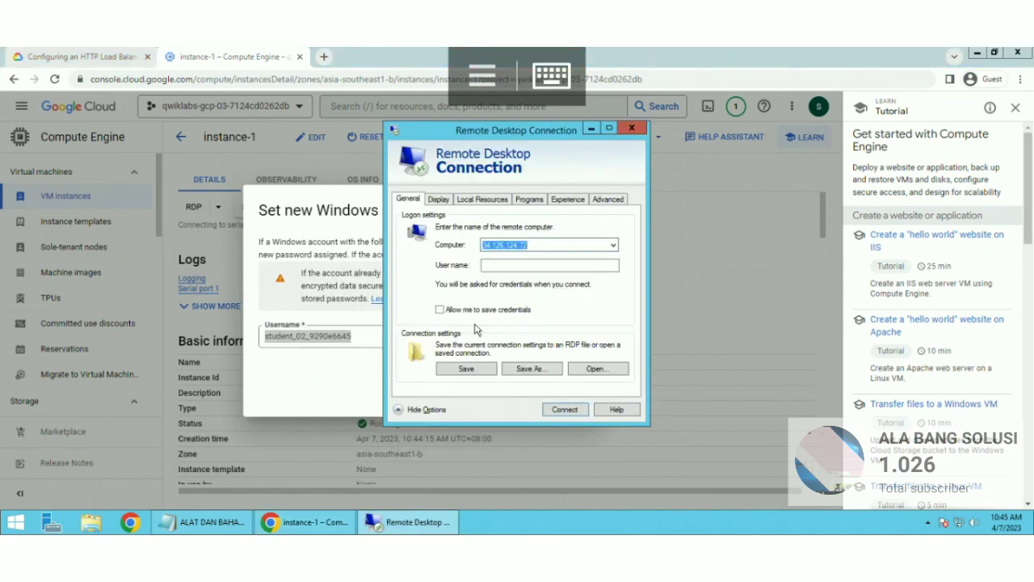
# Step: Paste the copied Windows username into User name, then briefly try connecting to 34.126.124.72
pyautogui.rightClick(510, 266)
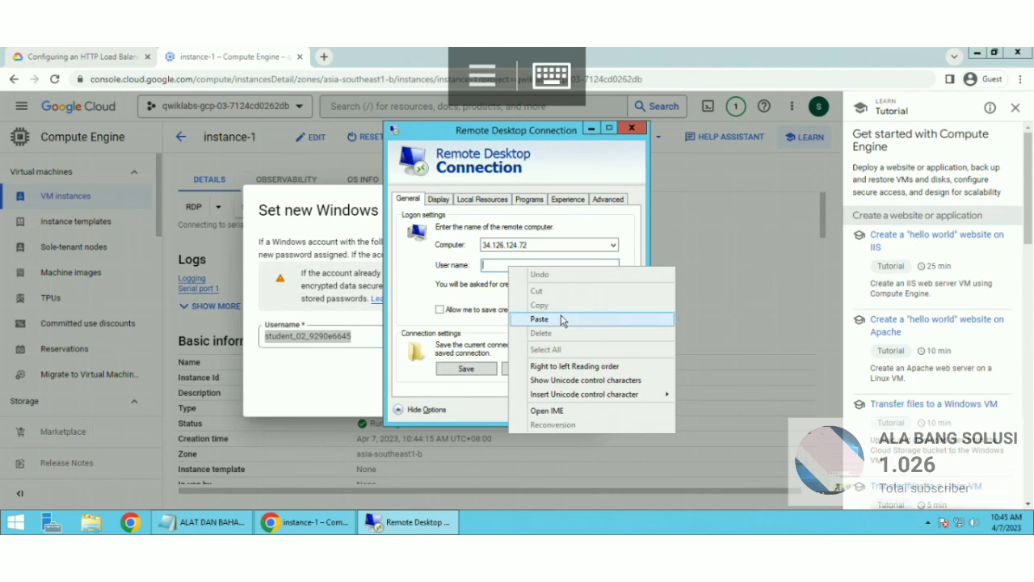
pyautogui.click(564, 319)
pyautogui.click(422, 410)
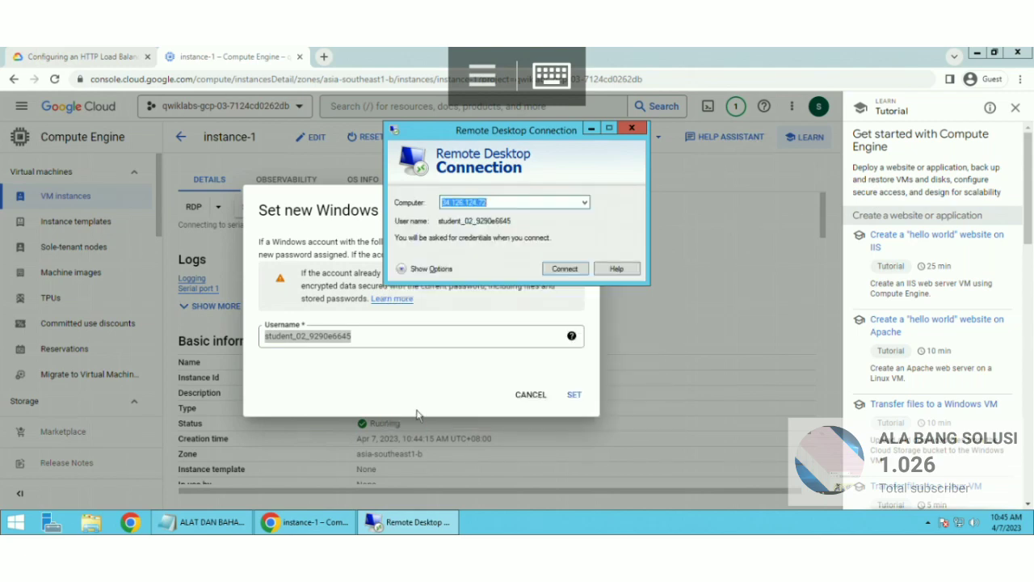
pyautogui.click(564, 268)
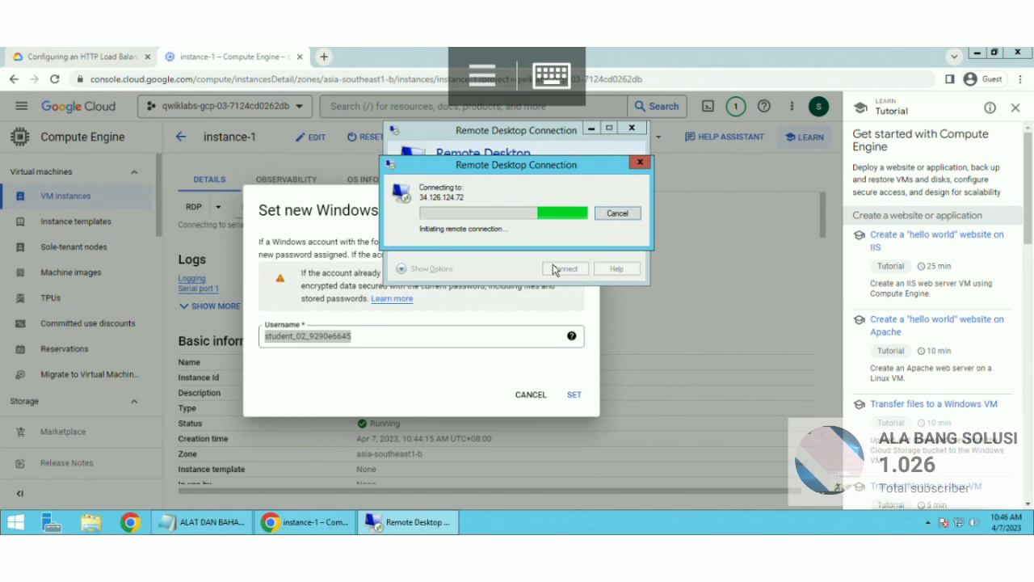
pyautogui.click(617, 215)
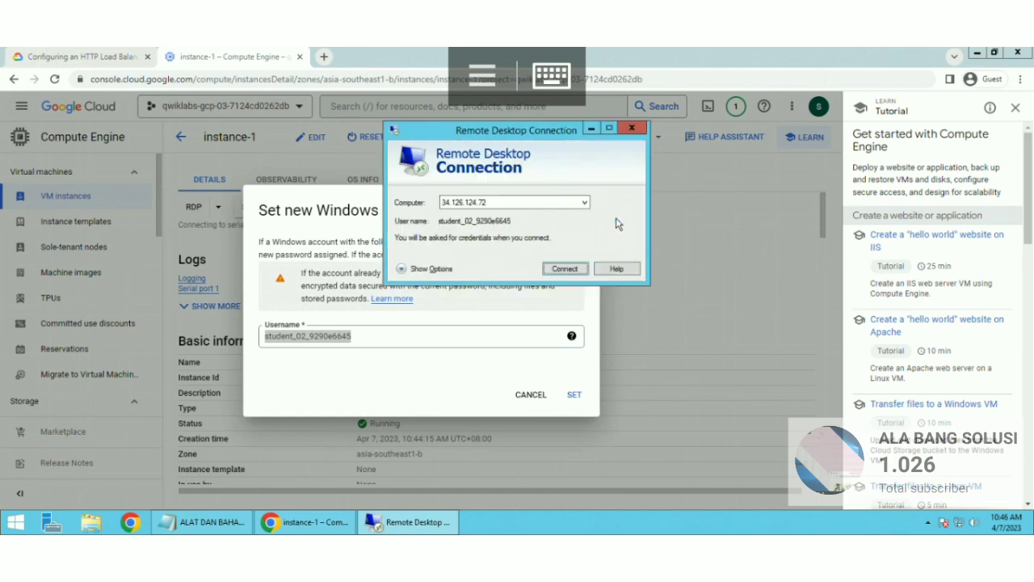
# Step: Set a new Windows password for instance-1 and copy it to the clipboard
pyautogui.click(573, 393)
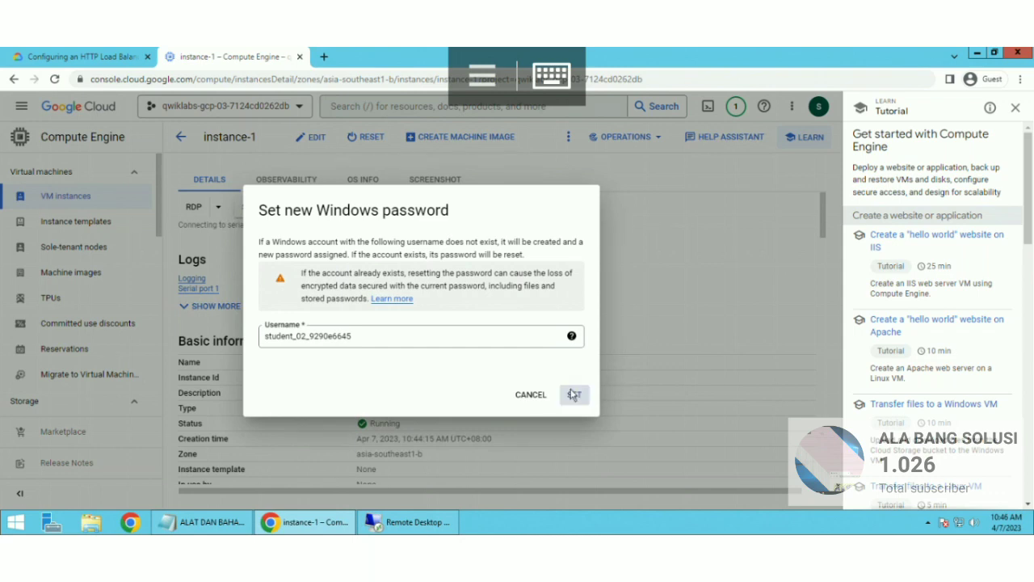
pyautogui.click(573, 394)
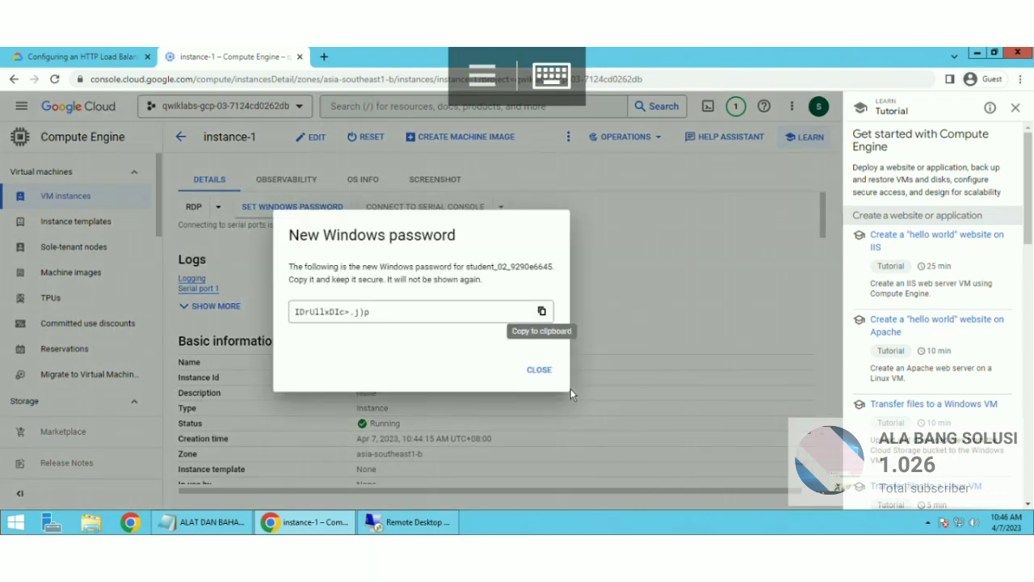
pyautogui.click(540, 313)
pyautogui.click(409, 523)
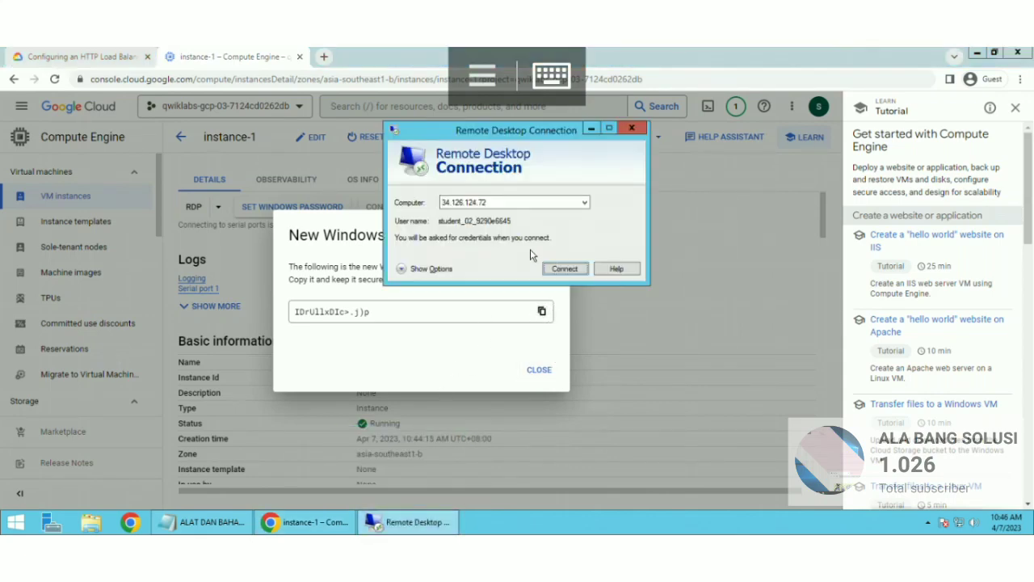
# Step: Connect to 34.126.124.72 and sign in with the pasted Windows password
pyautogui.click(566, 269)
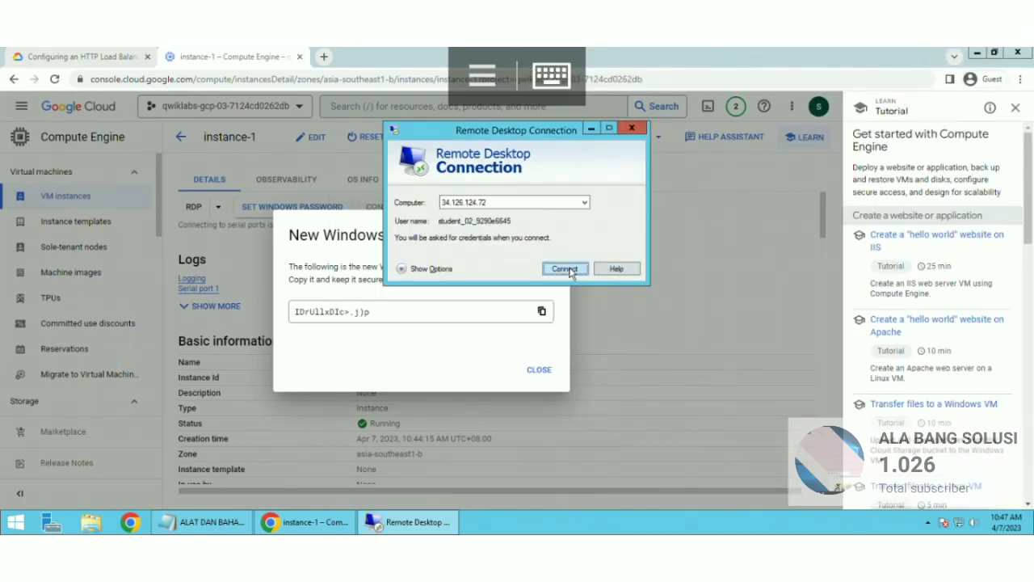
pyautogui.click(566, 270)
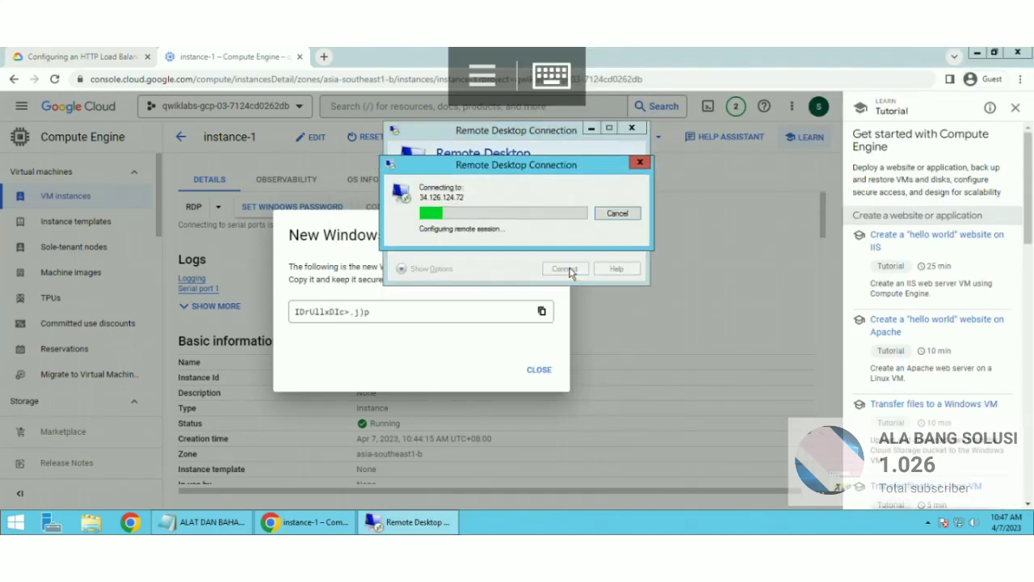
pyautogui.click(456, 155)
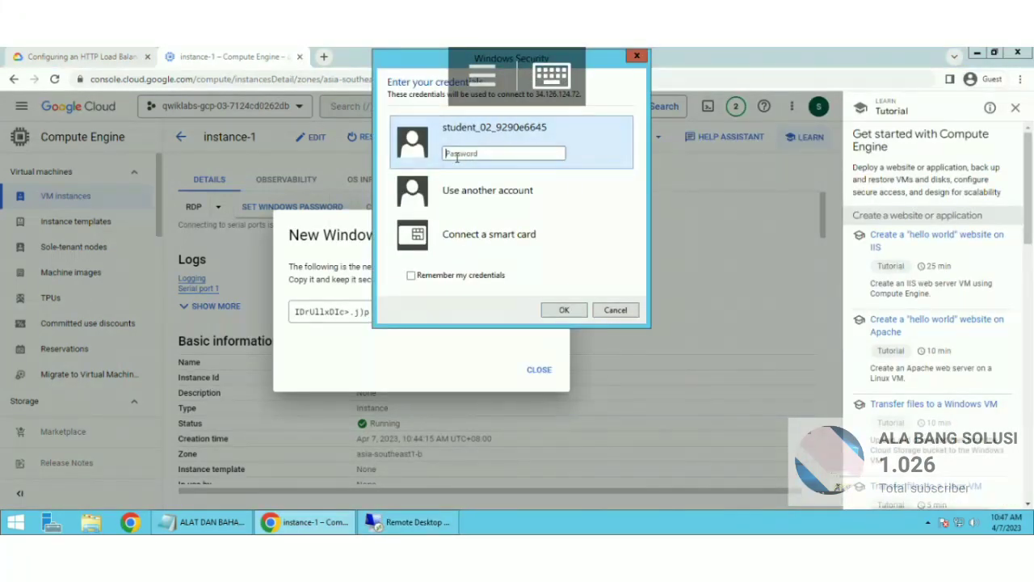
pyautogui.rightClick(457, 156)
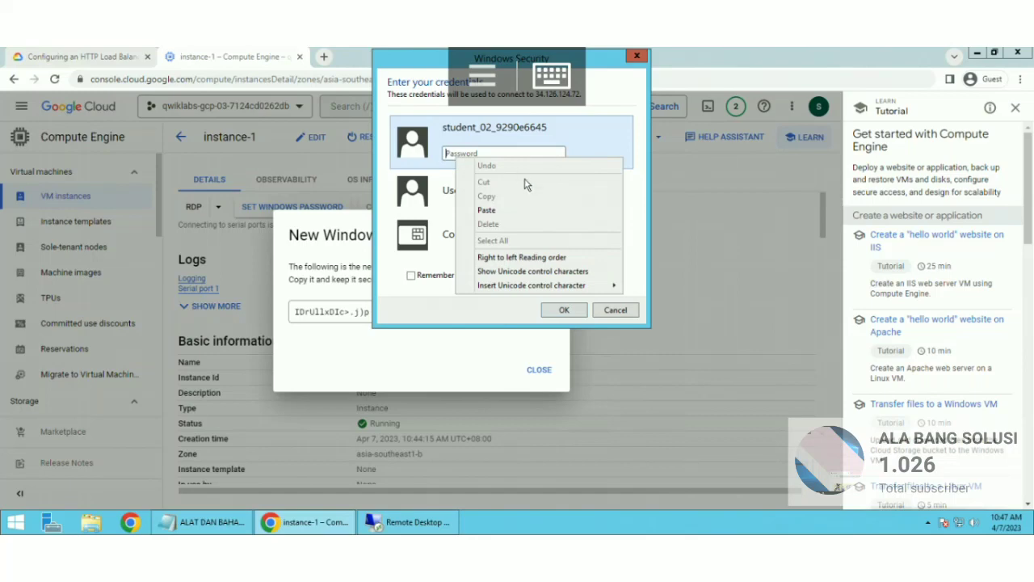
pyautogui.click(487, 211)
pyautogui.click(561, 310)
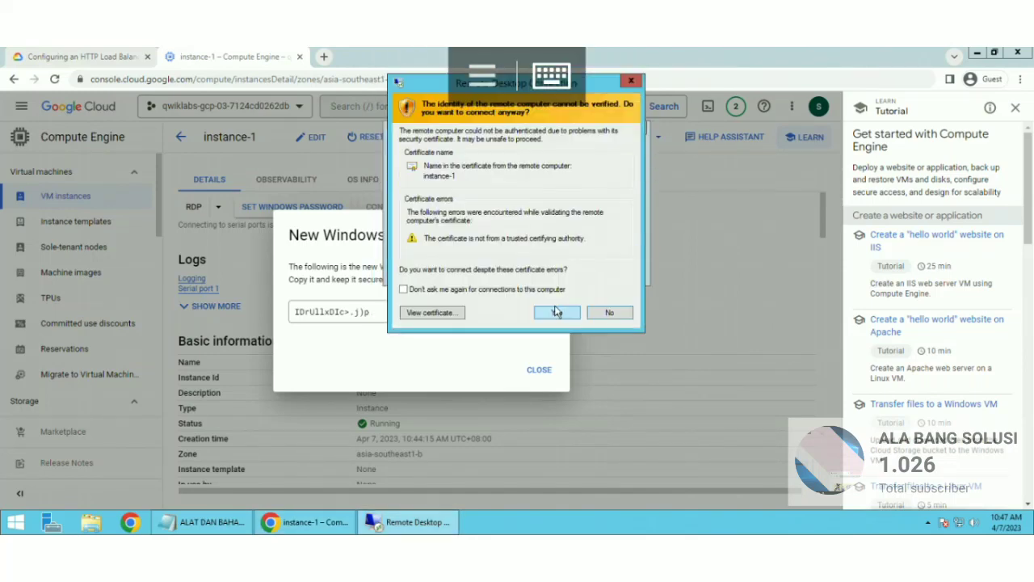
# Step: Connect despite the certificate warning and refresh the remote desktop until Server Manager loads
pyautogui.click(564, 313)
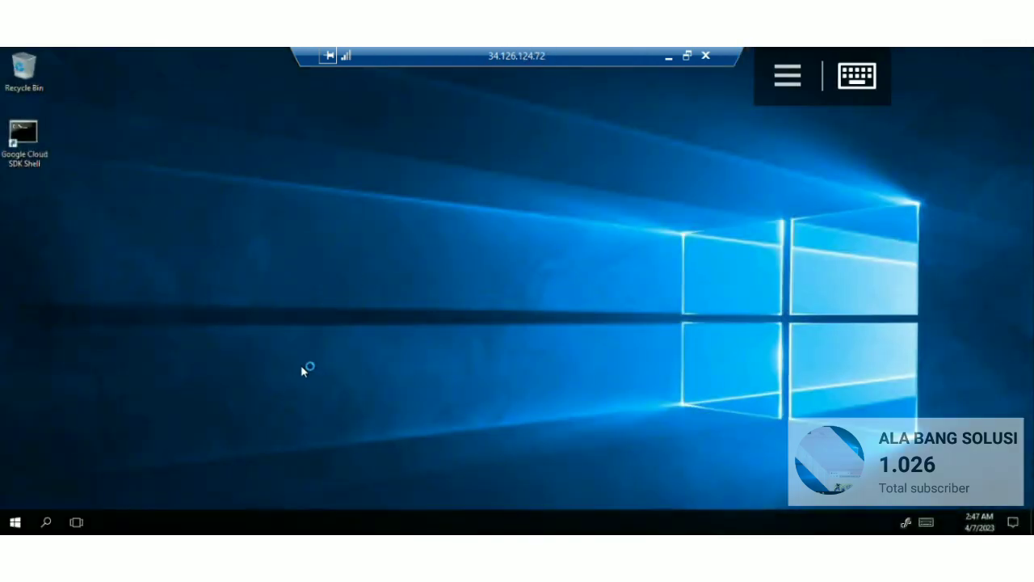
pyautogui.rightClick(302, 366)
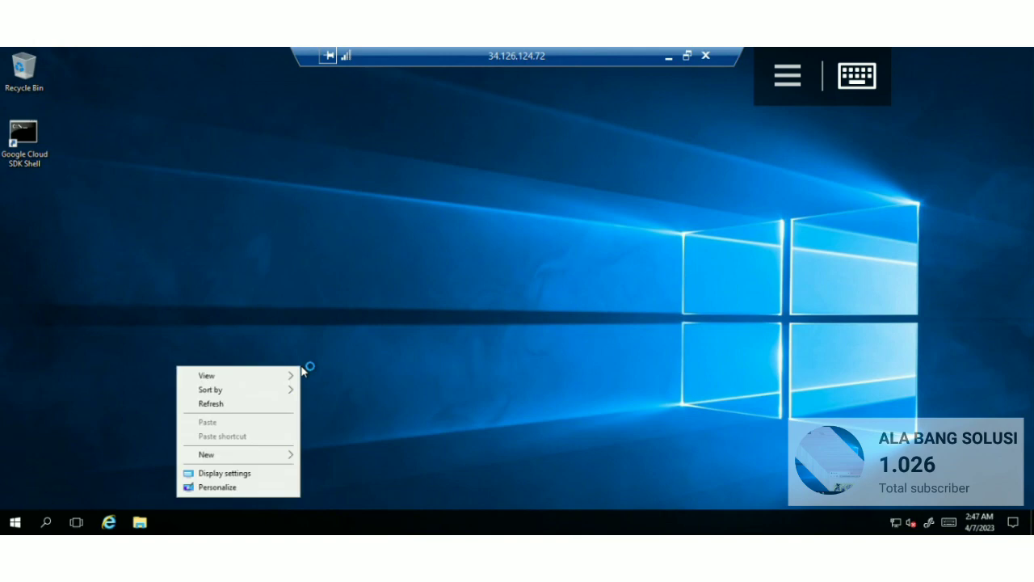
pyautogui.click(212, 404)
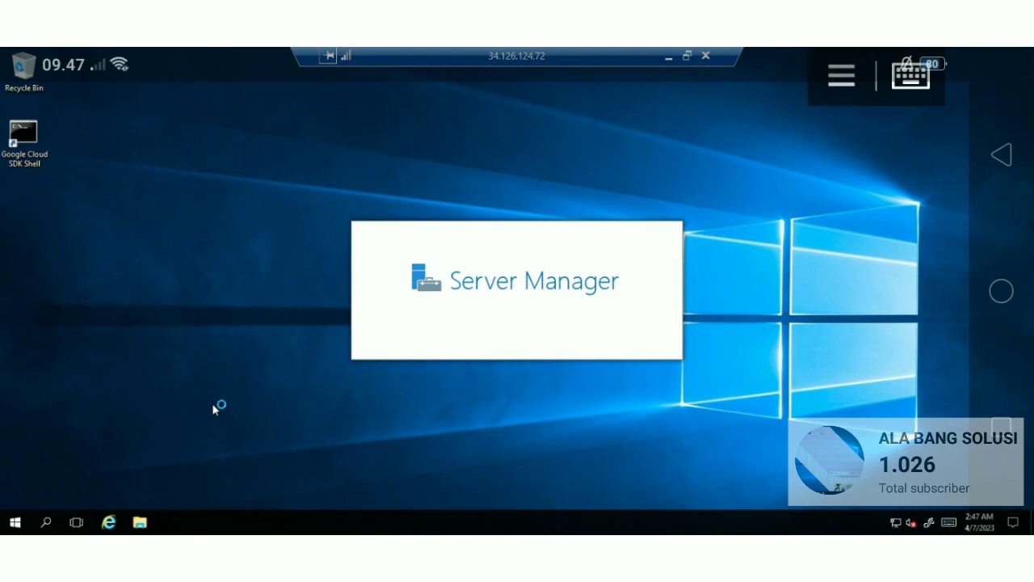
pyautogui.rightClick(404, 462)
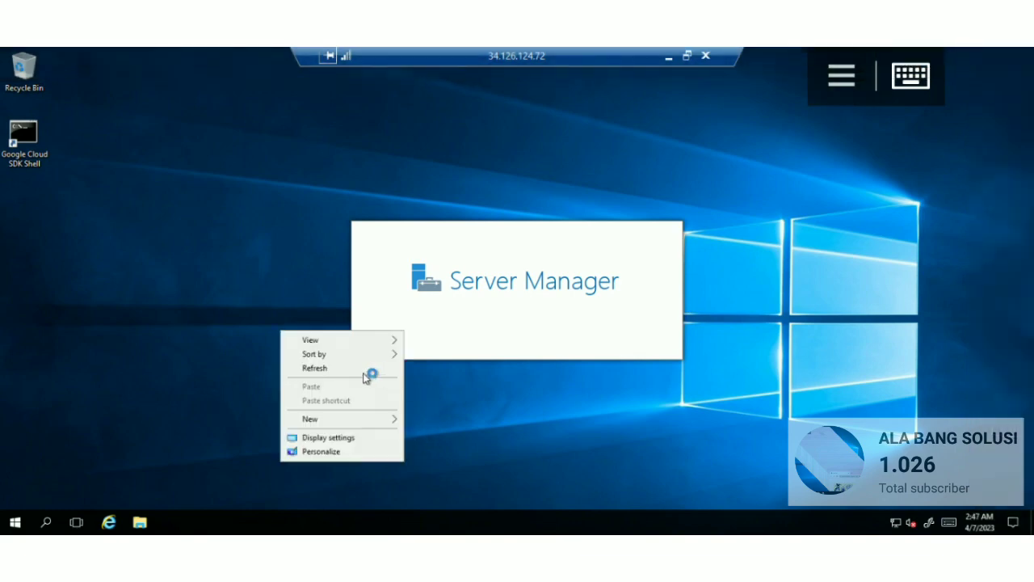
pyautogui.click(319, 371)
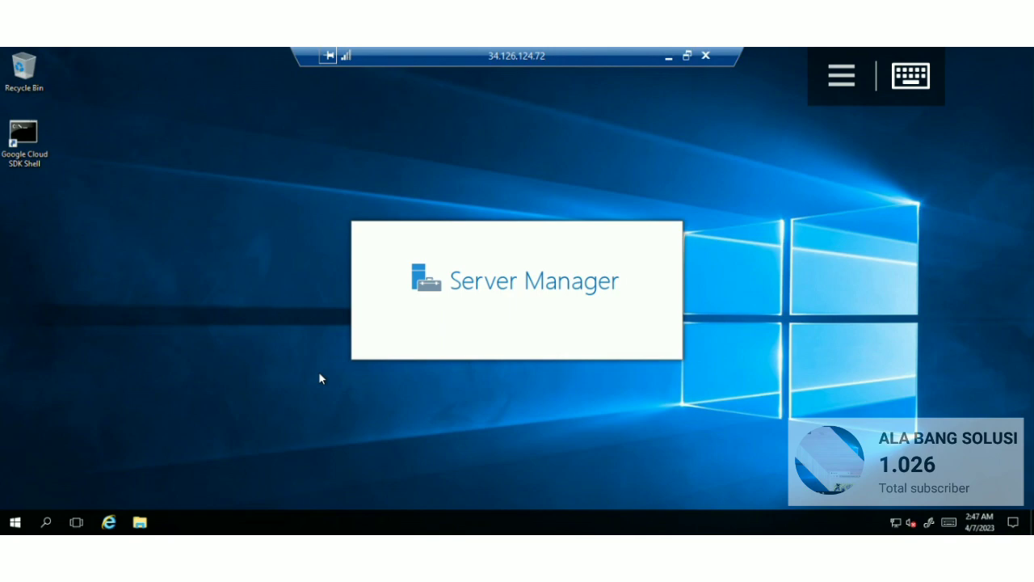
pyautogui.rightClick(364, 532)
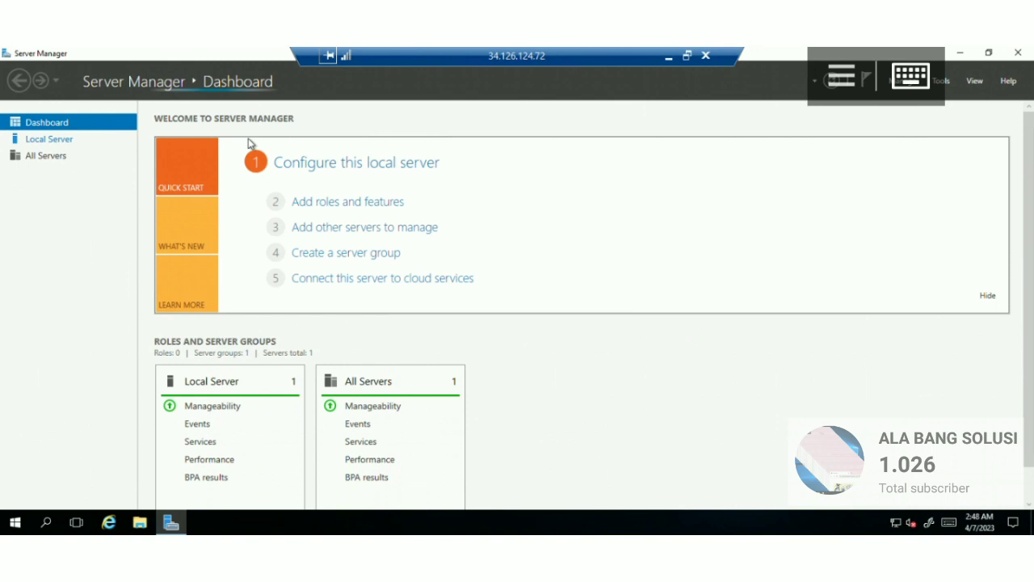
# Step: Set IE Enhanced Security Configuration to Off for Administrators and Users under Local Server
pyautogui.click(49, 139)
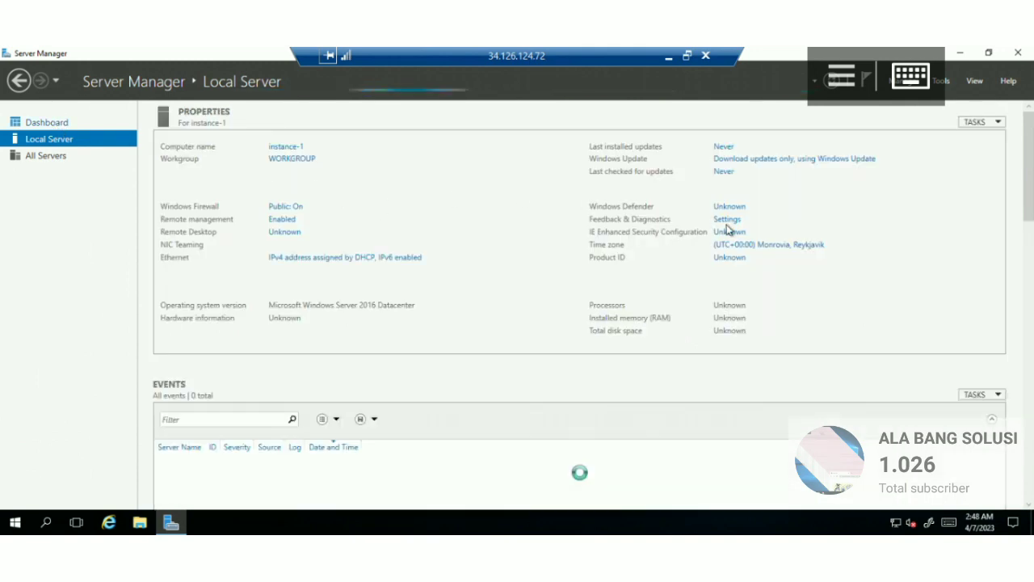
pyautogui.click(718, 232)
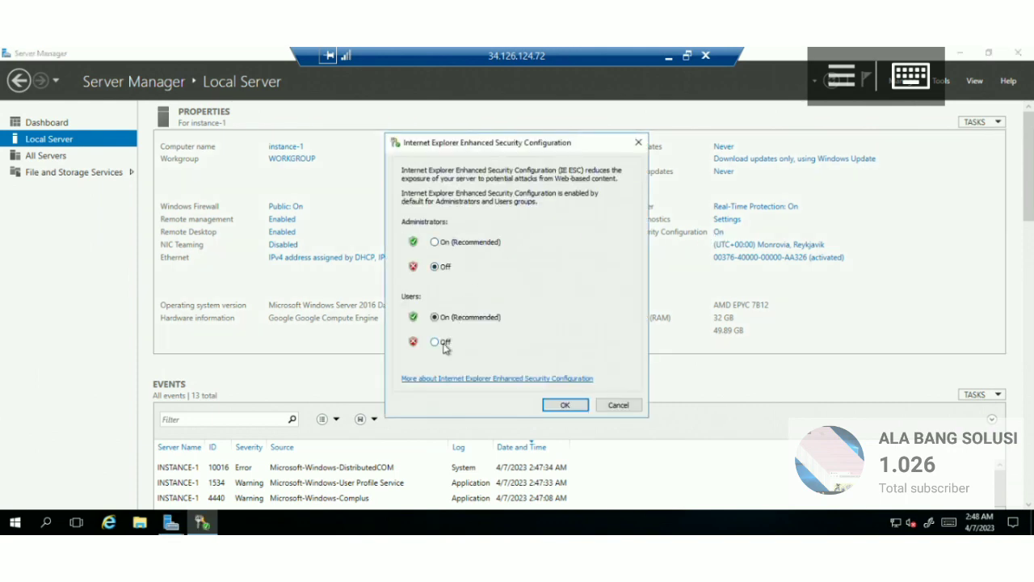
pyautogui.click(570, 403)
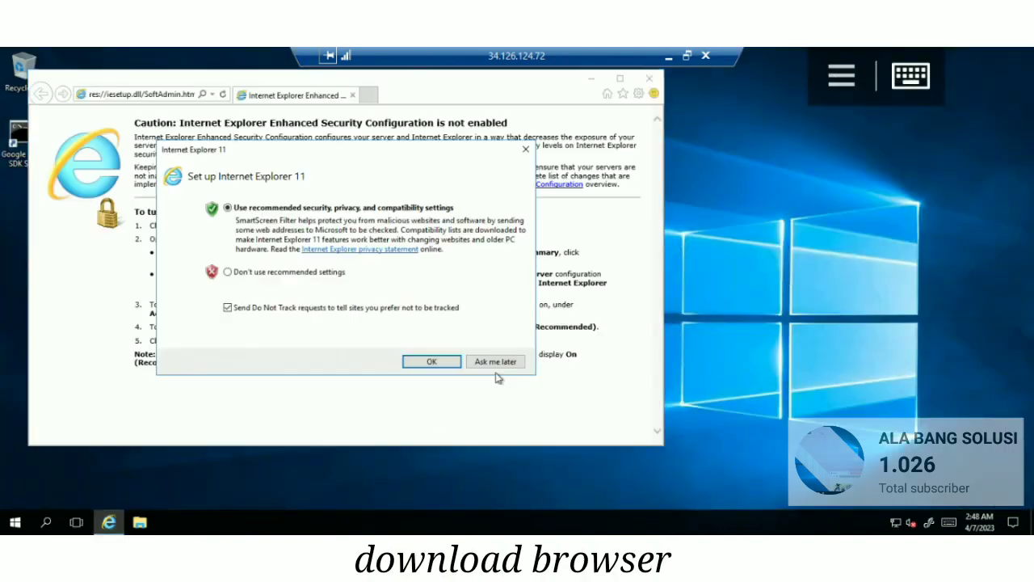
pyautogui.click(496, 363)
# Step: Download ChromeSetup.exe from the Google Chrome page in Internet Explorer and run it
pyautogui.click(138, 94)
pyautogui.write('com/sear')
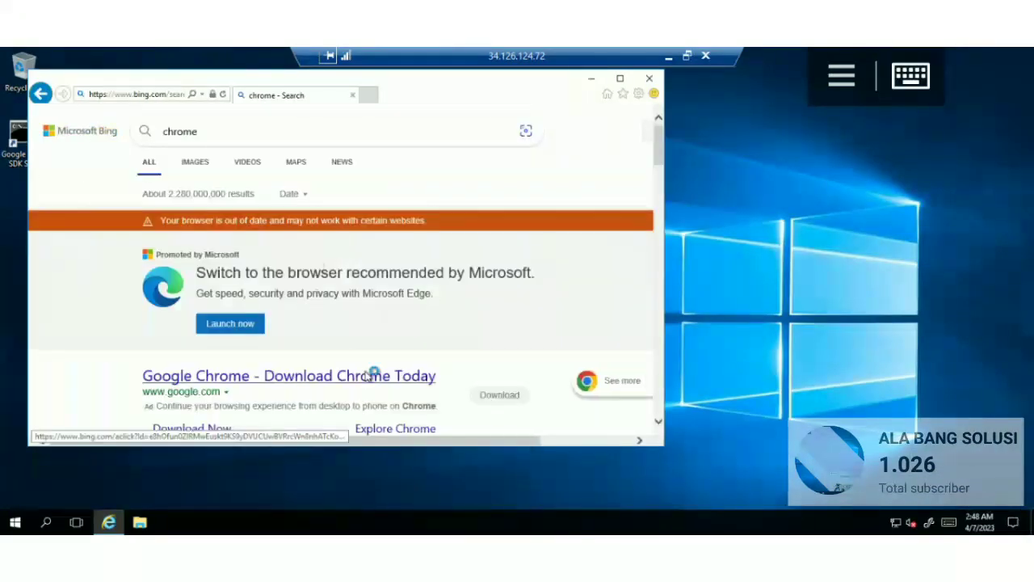
pyautogui.click(372, 374)
pyautogui.click(342, 378)
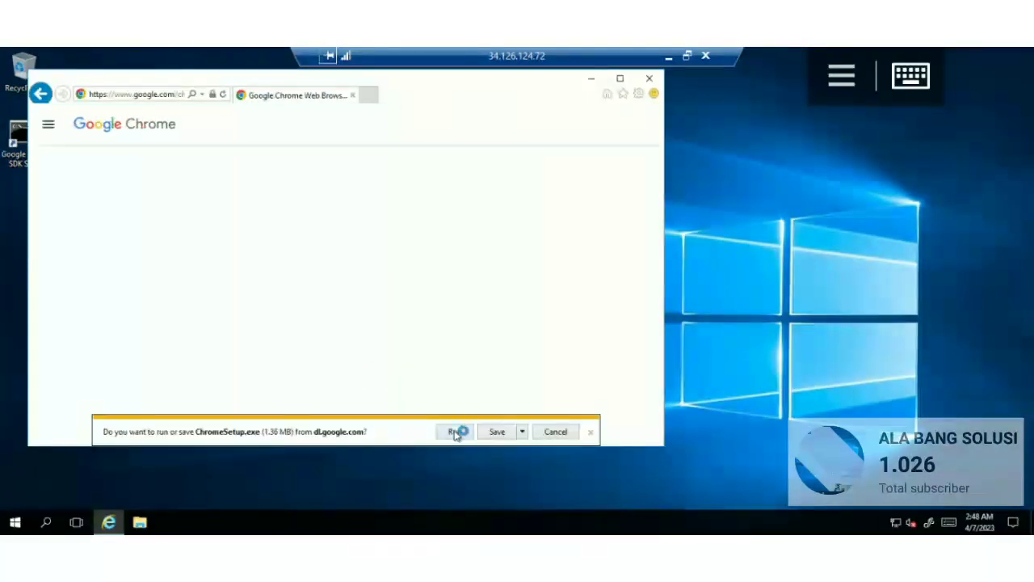
pyautogui.click(455, 429)
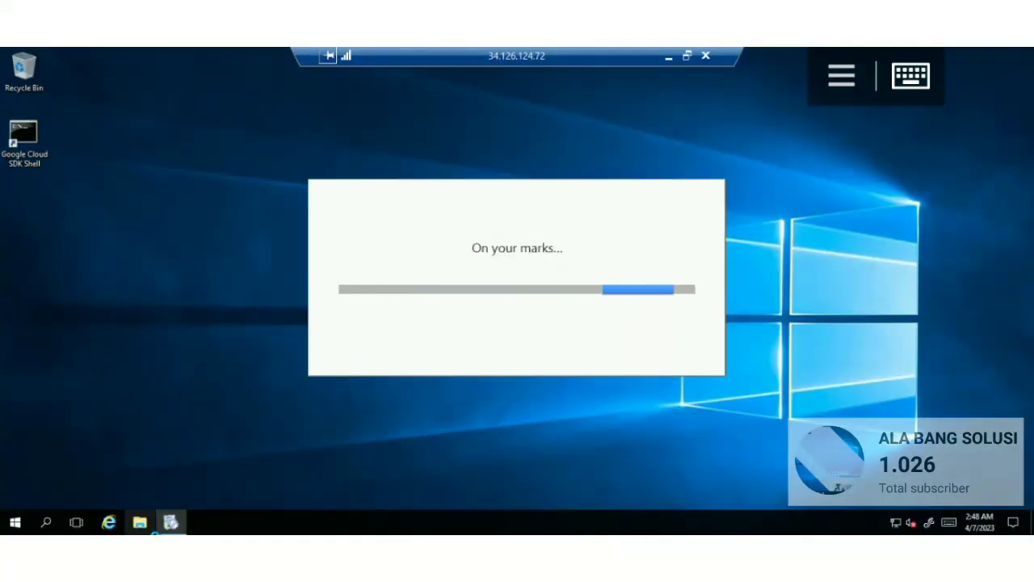
pyautogui.click(139, 522)
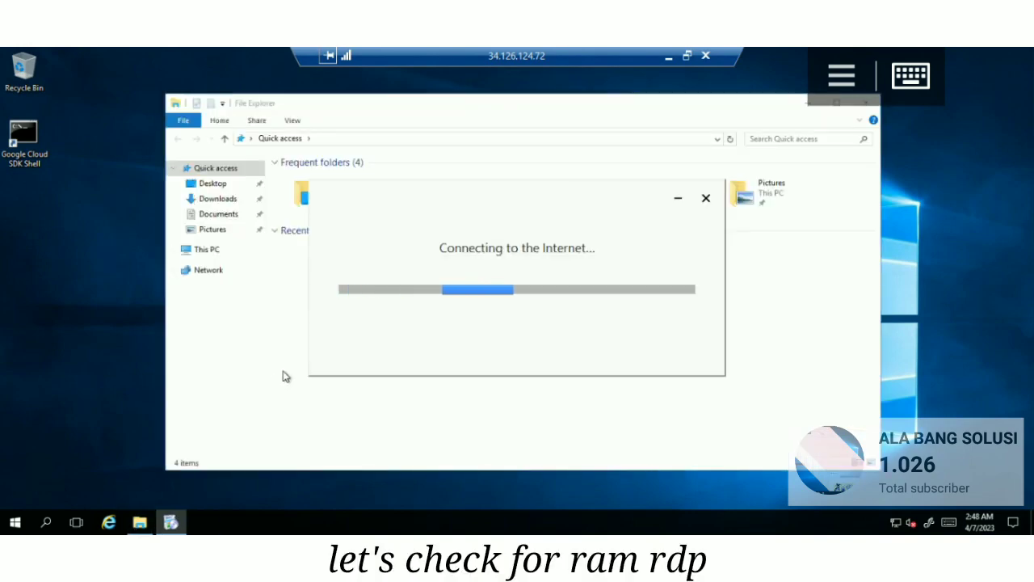
# Step: Open This PC's system properties full screen, showing 32.0 GB installed RAM
pyautogui.rightClick(209, 253)
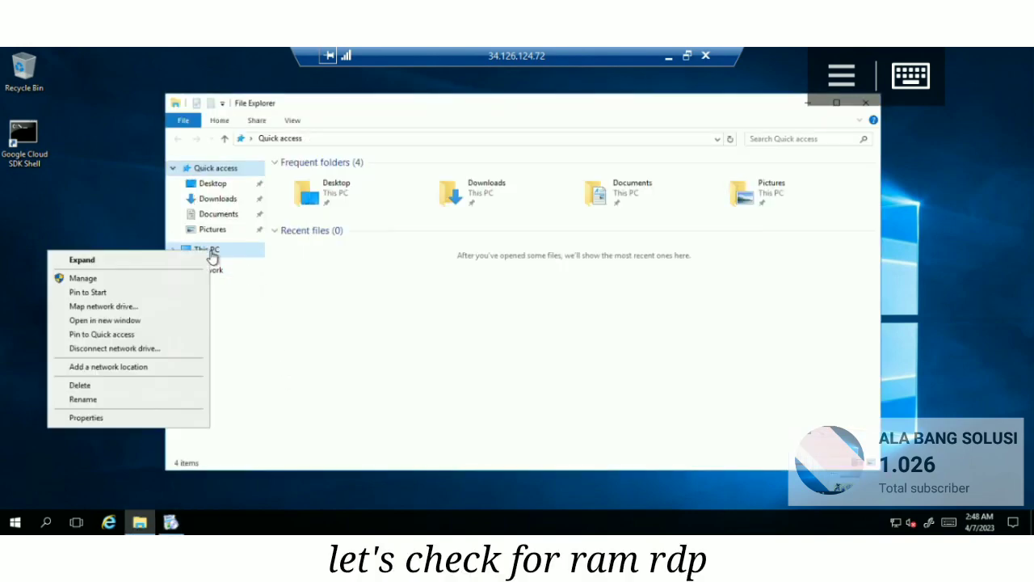
pyautogui.click(86, 418)
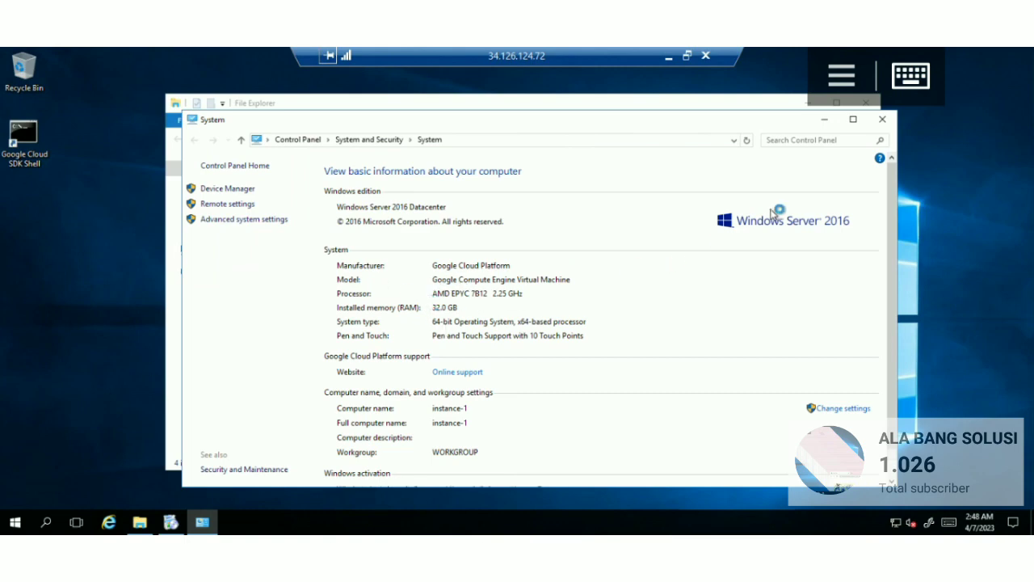
pyautogui.click(858, 107)
pyautogui.click(863, 119)
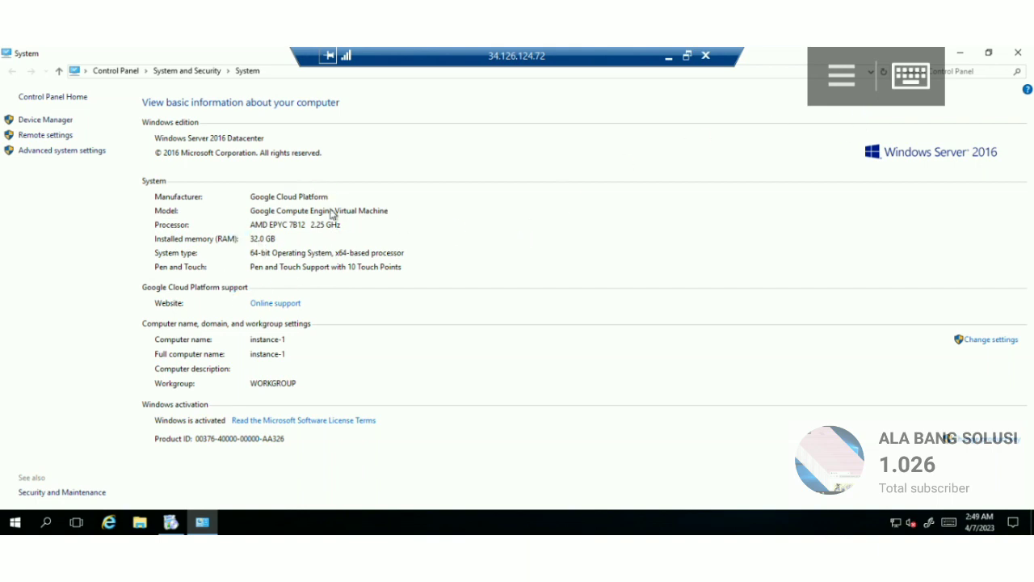
# Step: Search 'speed test' in a maximized Chrome window to reach Speedtest by Ookla
pyautogui.click(961, 53)
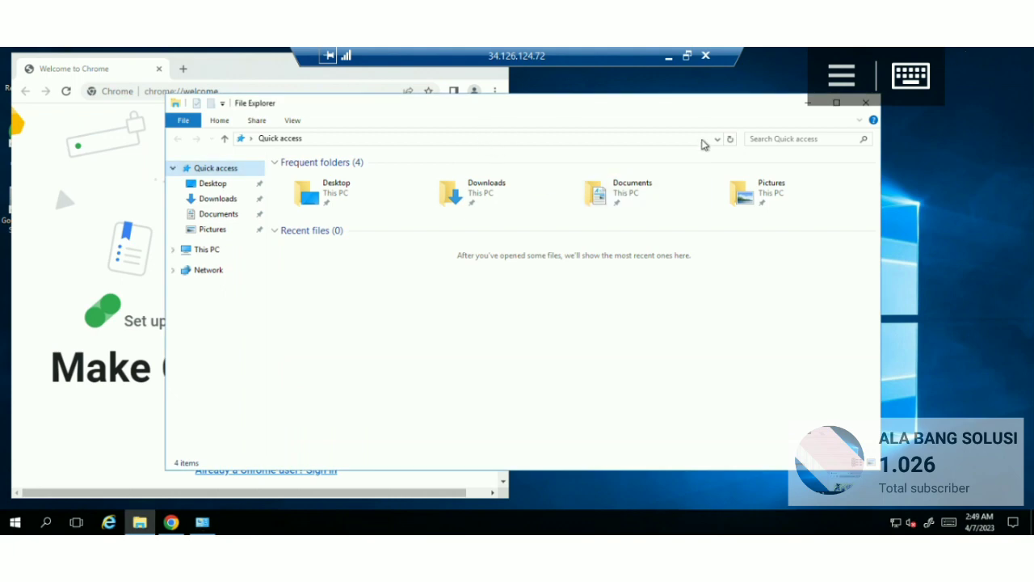
pyautogui.click(866, 103)
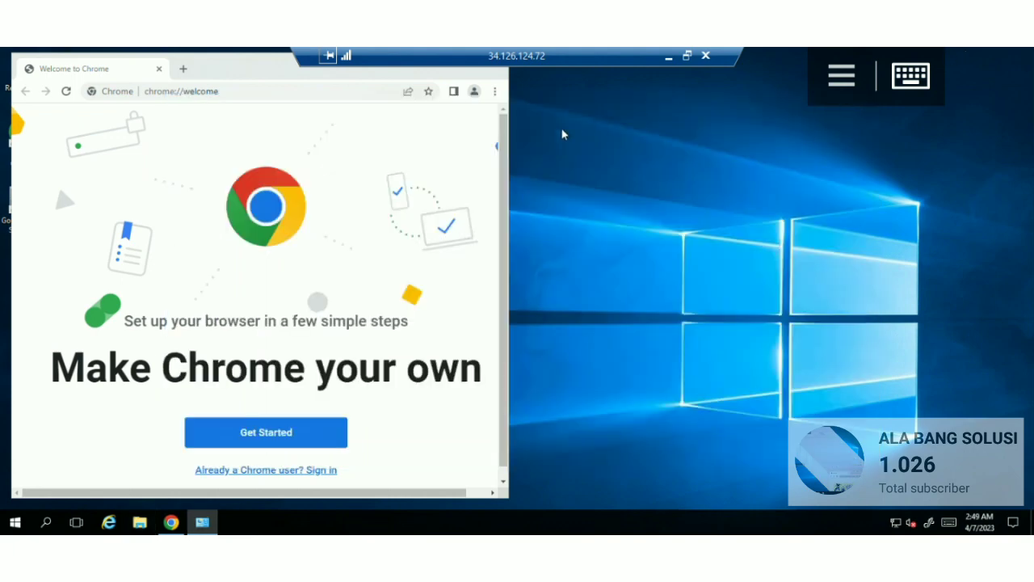
pyautogui.click(268, 97)
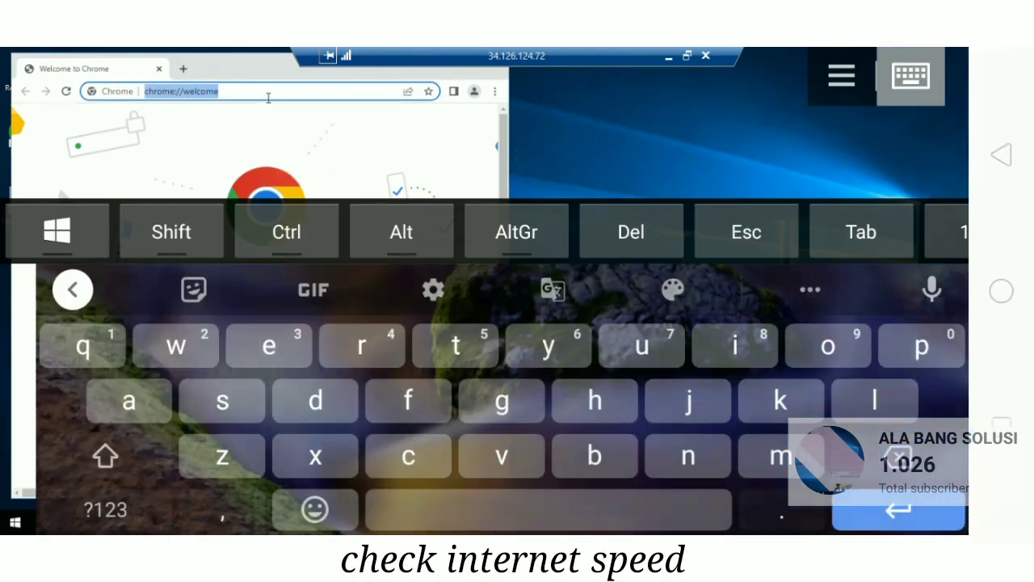
pyautogui.write('s')
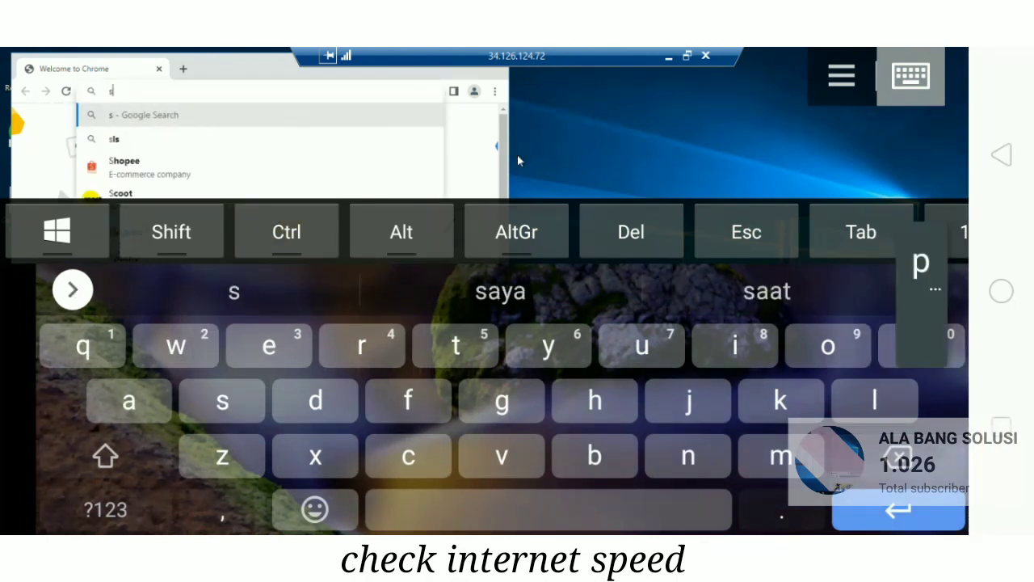
pyautogui.write('peed ')
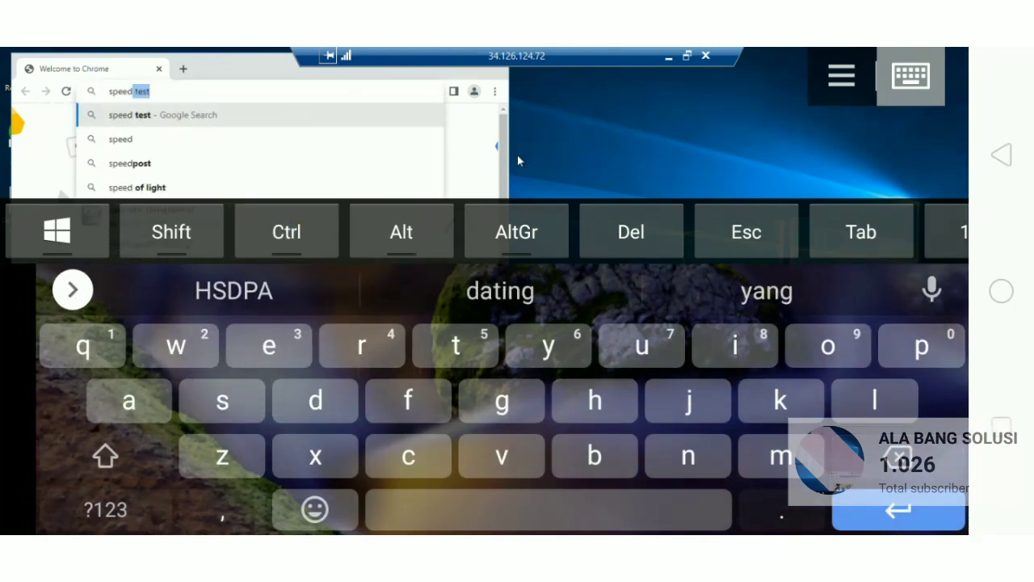
pyautogui.write('test')
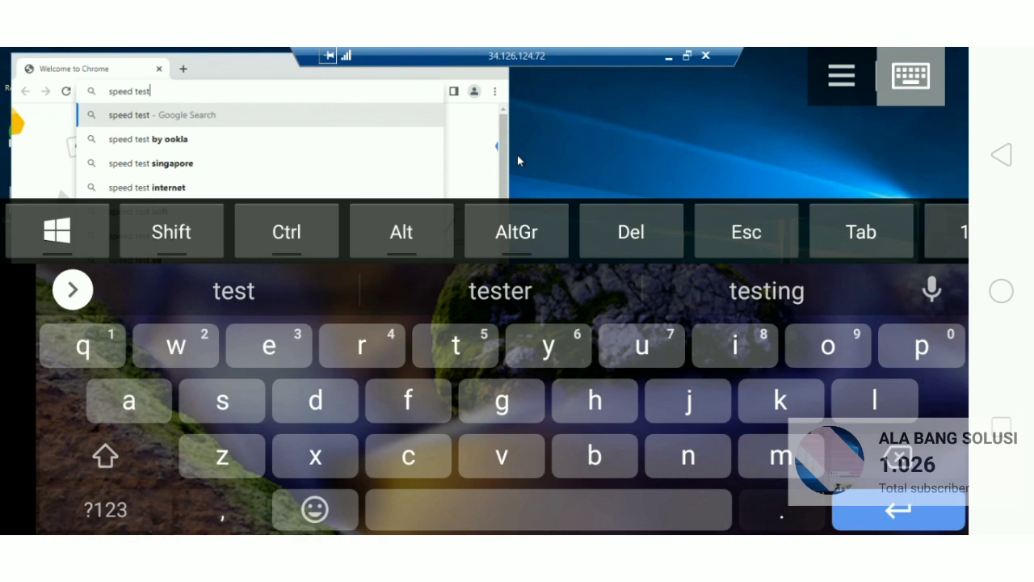
pyautogui.press('Return')
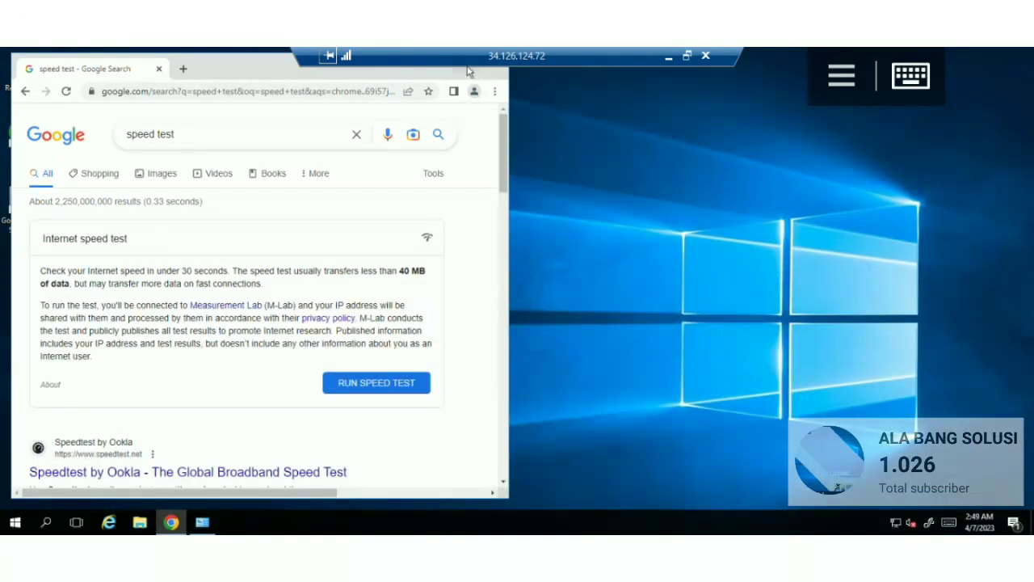
pyautogui.doubleClick(460, 72)
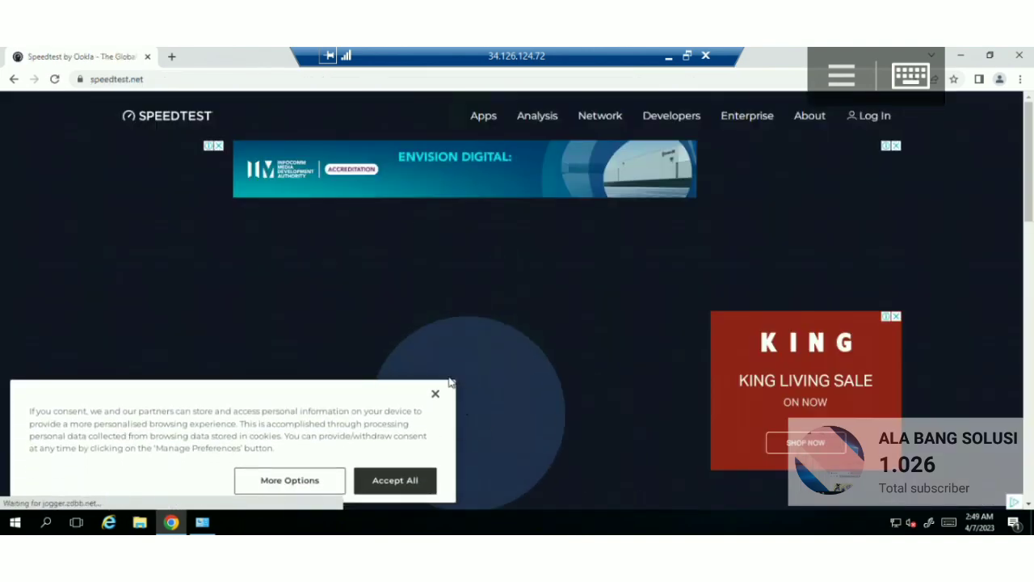
# Step: Accept cookies, run the speed test, and highlight the 2595.31 Mbps download result
pyautogui.click(435, 394)
pyautogui.scroll(-1, 657, 414)
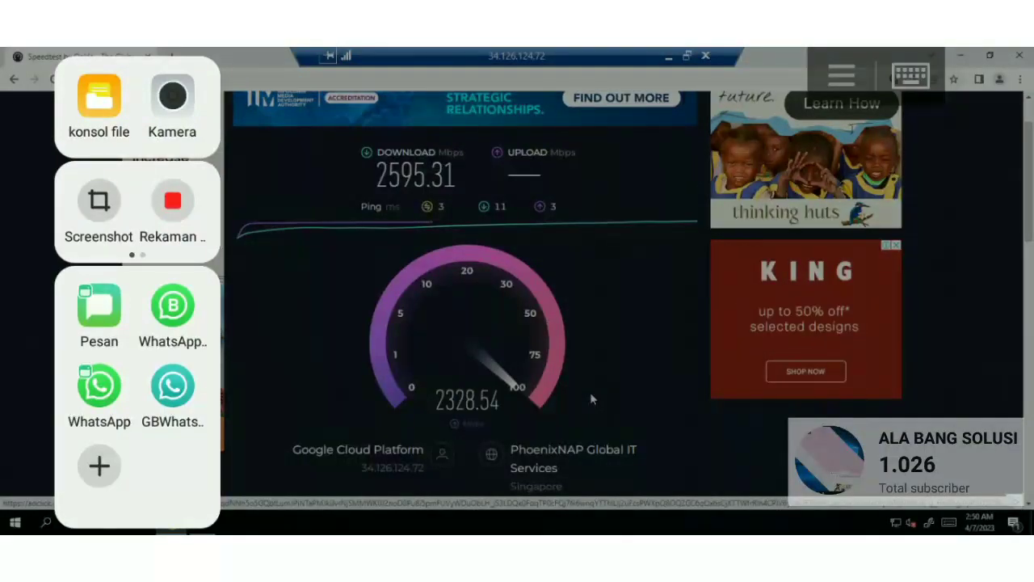
pyautogui.click(98, 202)
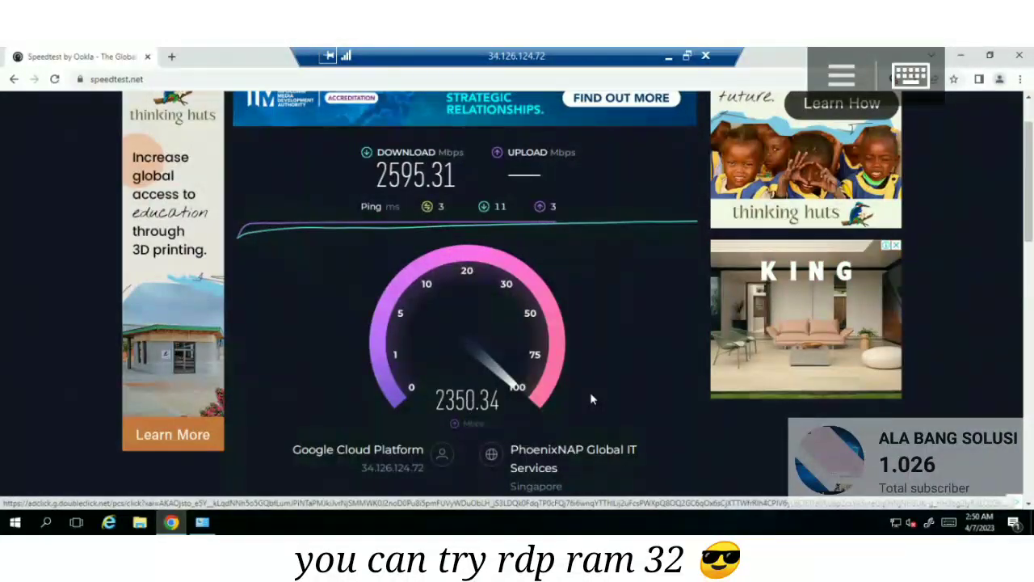
pyautogui.tripleClick(444, 178)
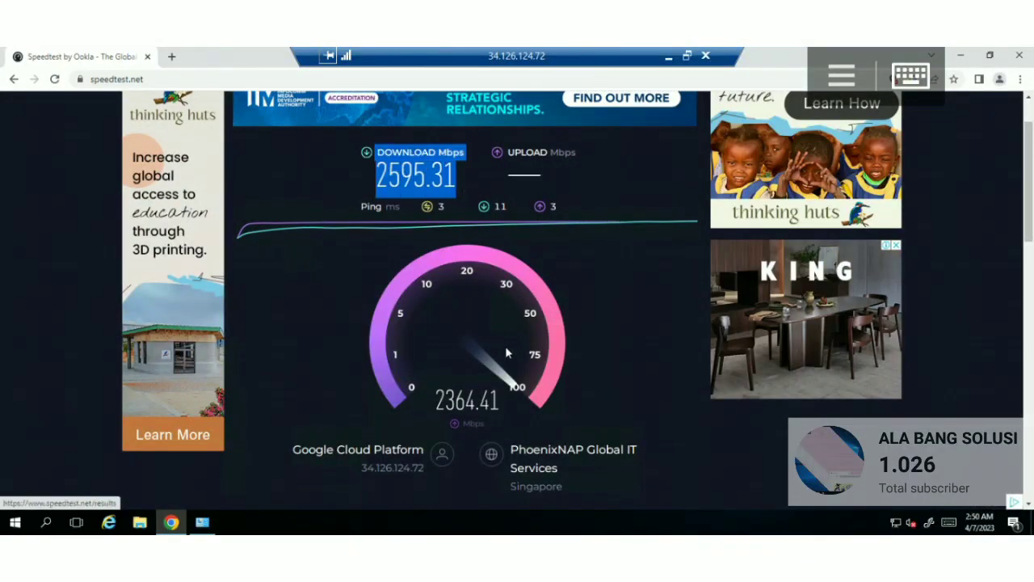